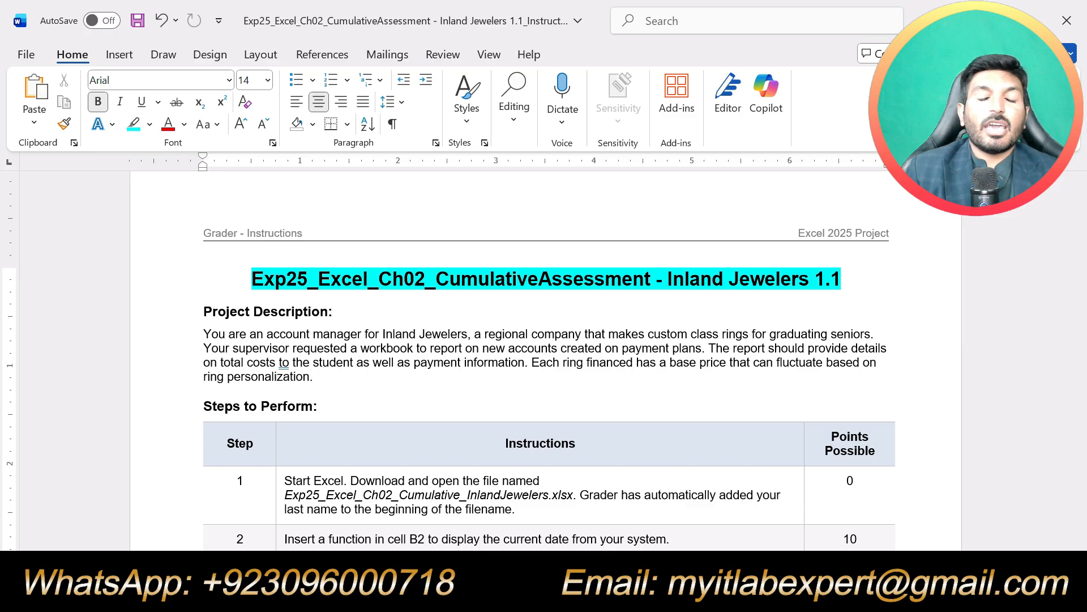
Step: Highlight the "Project Description:" and "Steps to Perform:" headings in turquoise
drag(340, 312, 203, 312)
click(291, 280)
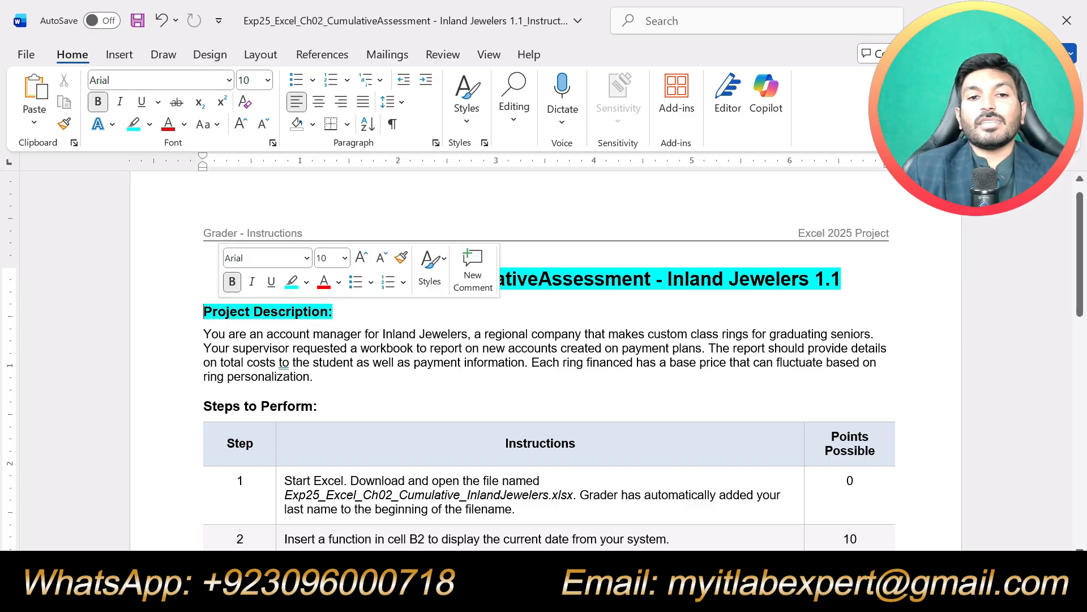
click(427, 375)
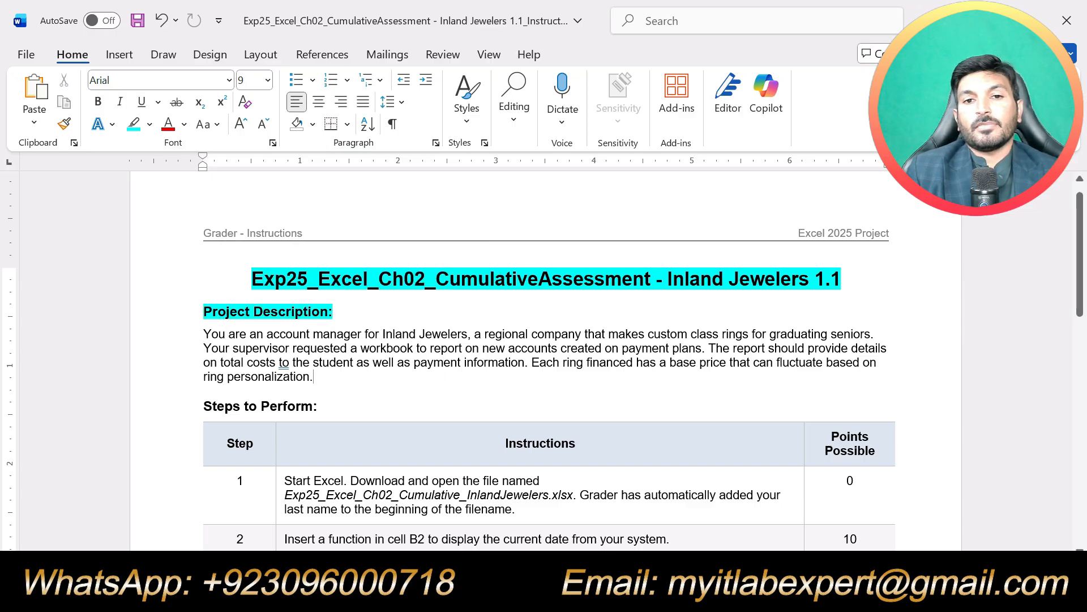
drag(328, 376, 203, 334)
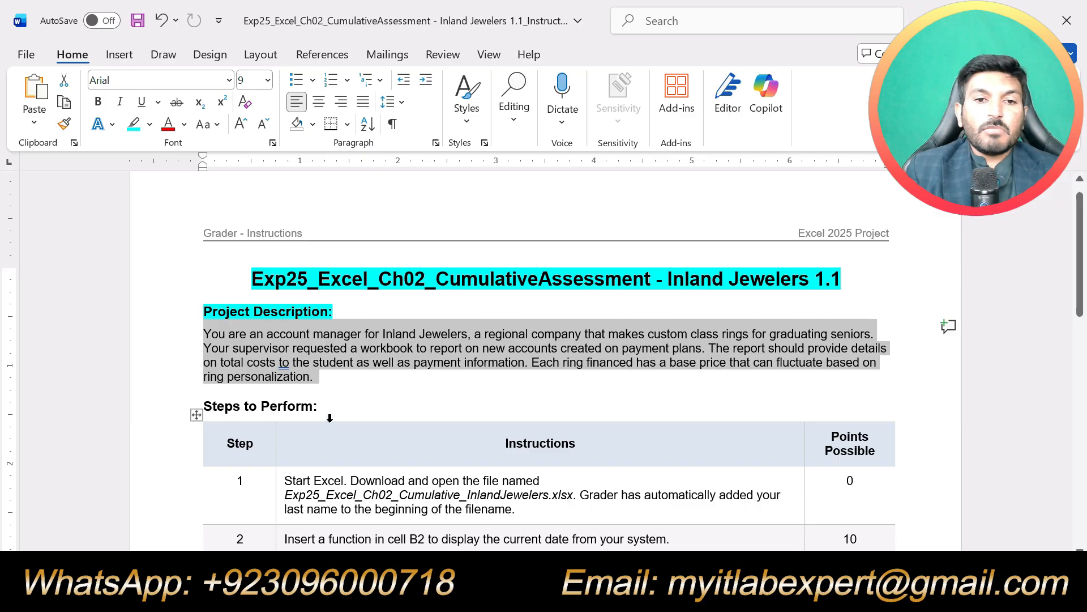
click(327, 405)
triple_click(327, 405)
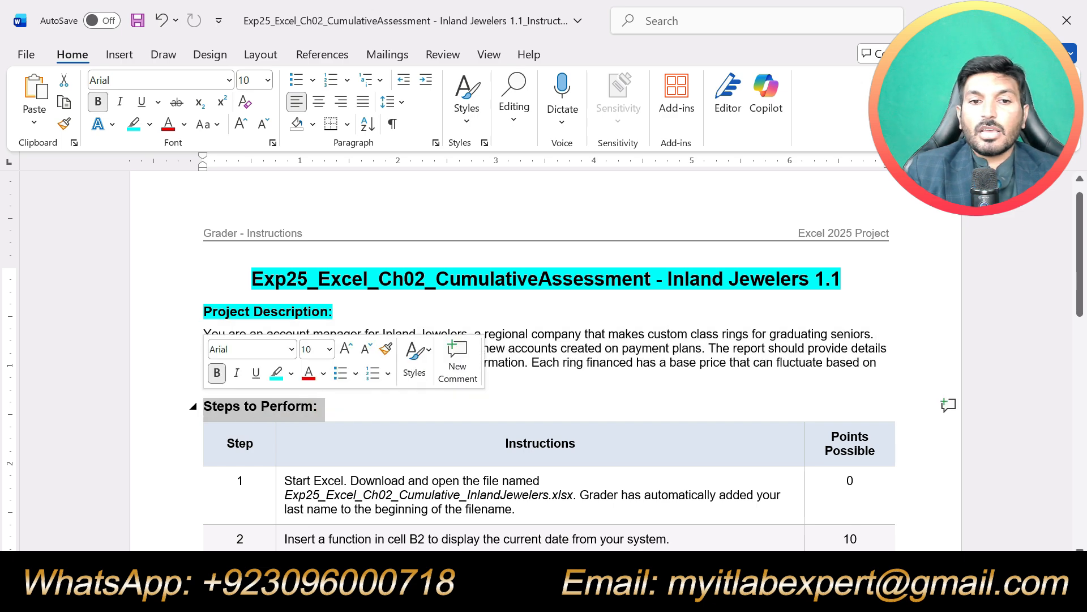
click(277, 374)
Step: Highlight the step 1 instruction about opening the Excel file in yellow
scroll(544, 362, down, 10)
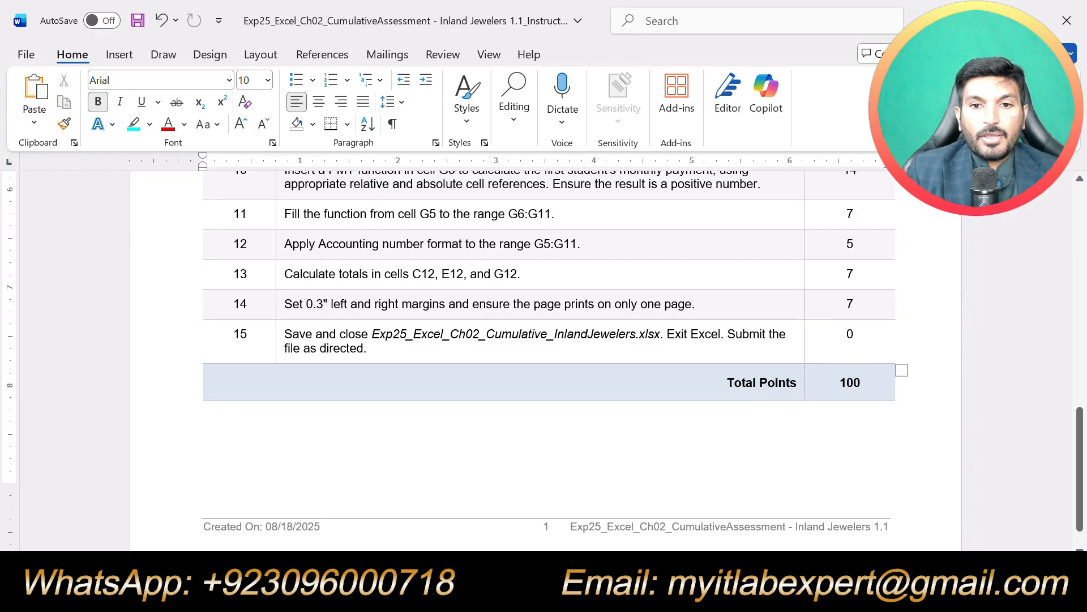
scroll(537, 451, up, 5)
scroll(537, 452, down, 6)
scroll(537, 451, up, 1)
scroll(537, 452, up, 10)
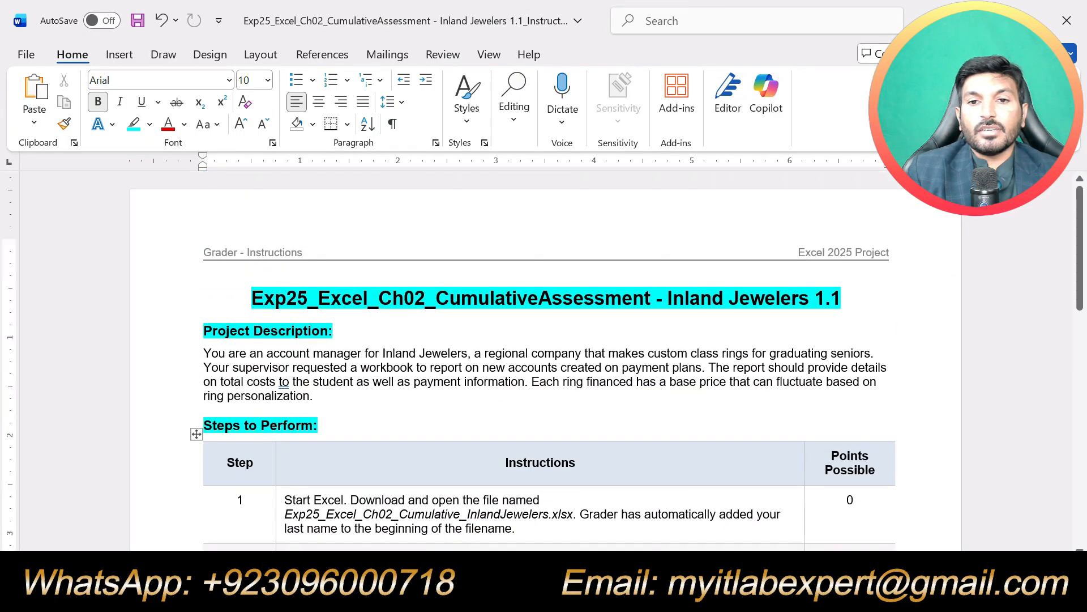
scroll(538, 452, down, 3)
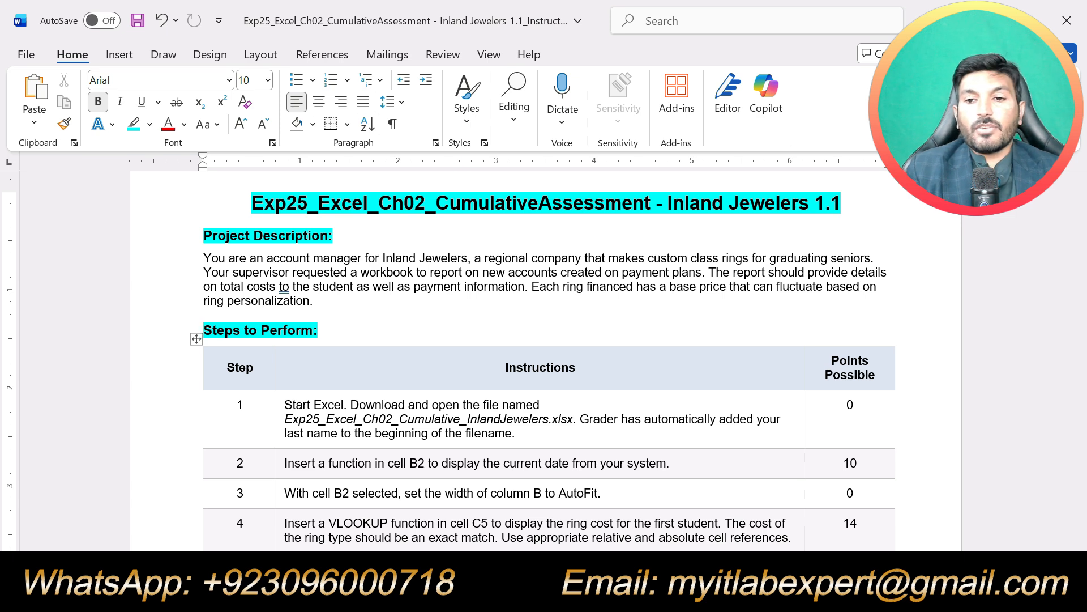
drag(469, 433, 285, 405)
click(389, 379)
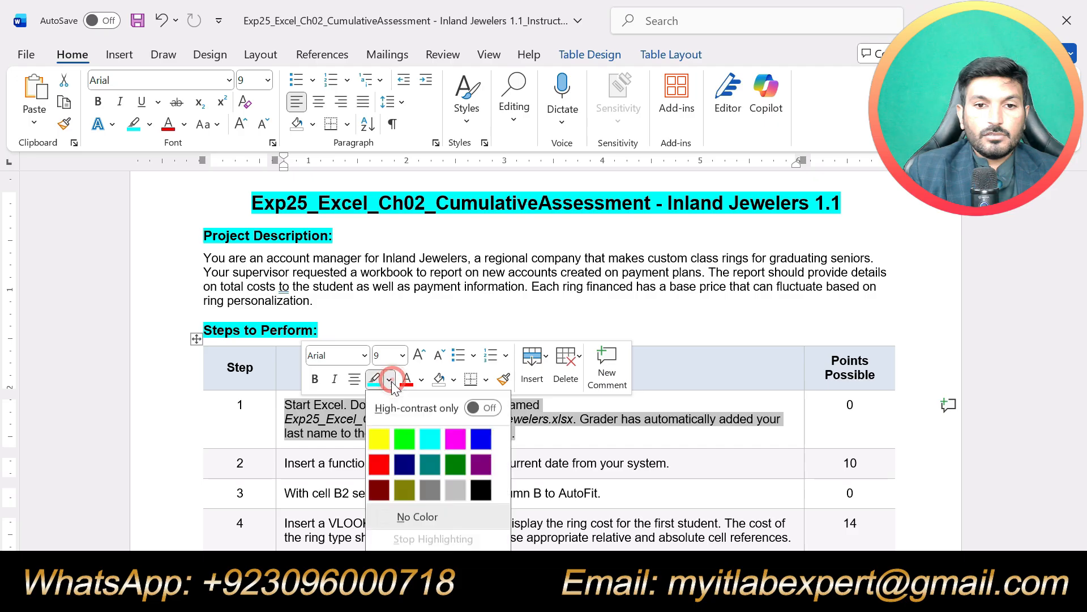
click(379, 438)
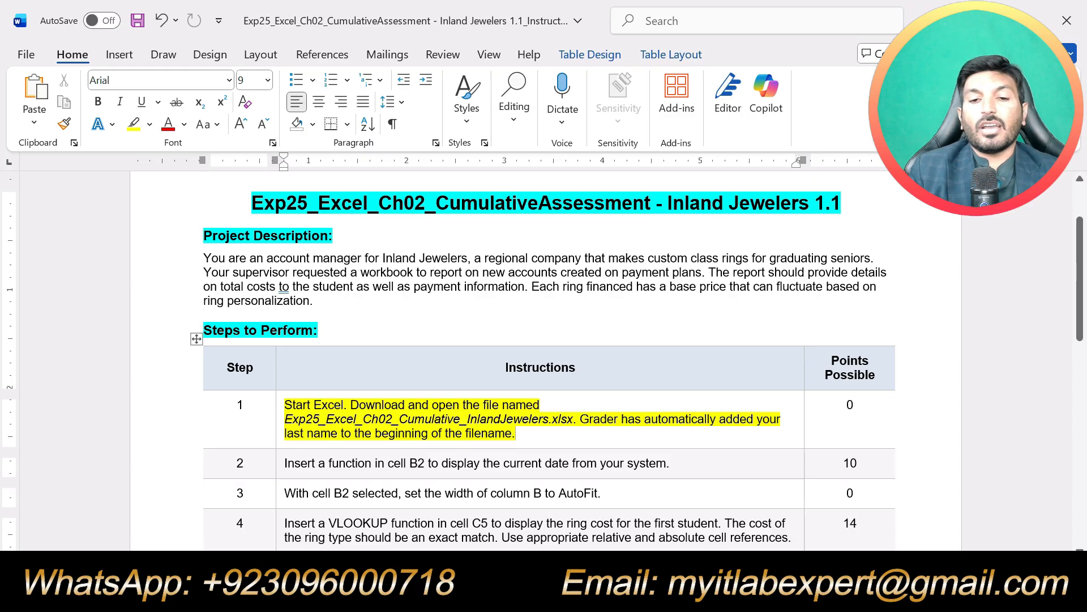
Step: View the starting workbook in Excel, return to the Word instructions and undo the step 1 highlight
key(alt+Tab)
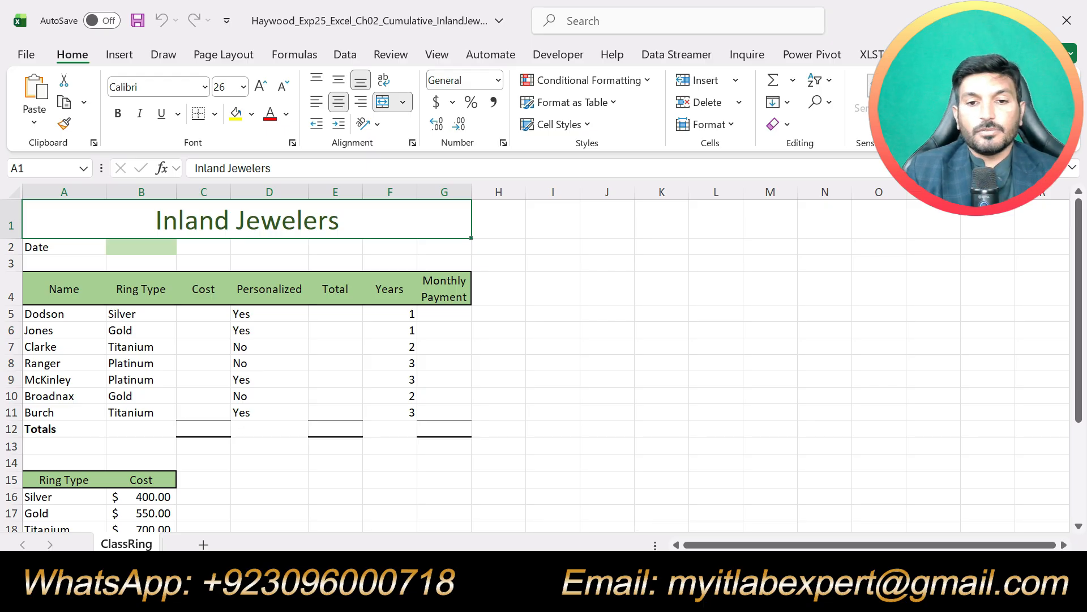
click(521, 593)
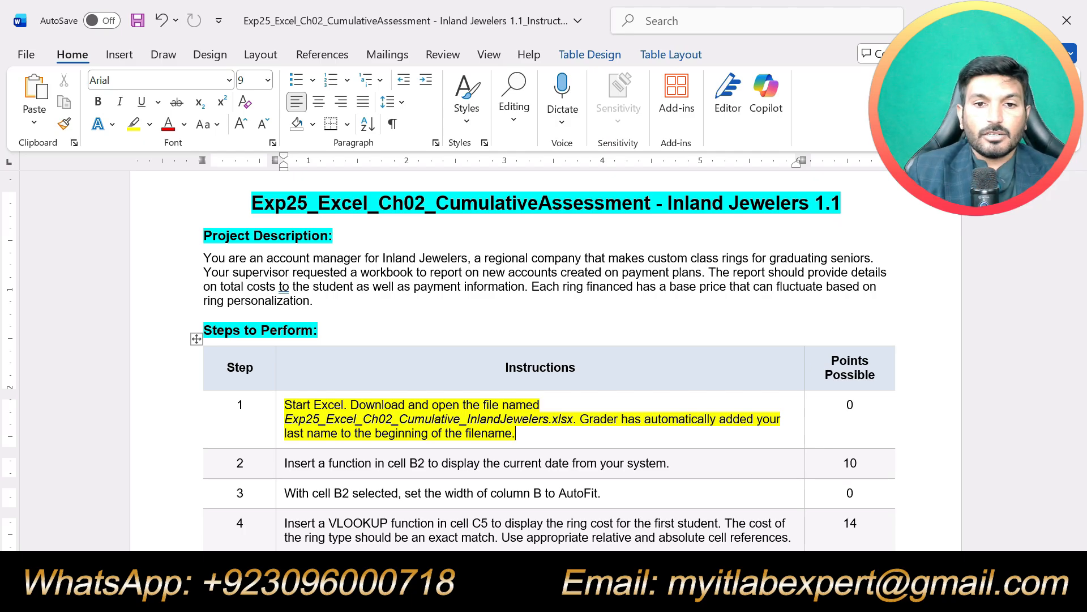
key(ctrl+z)
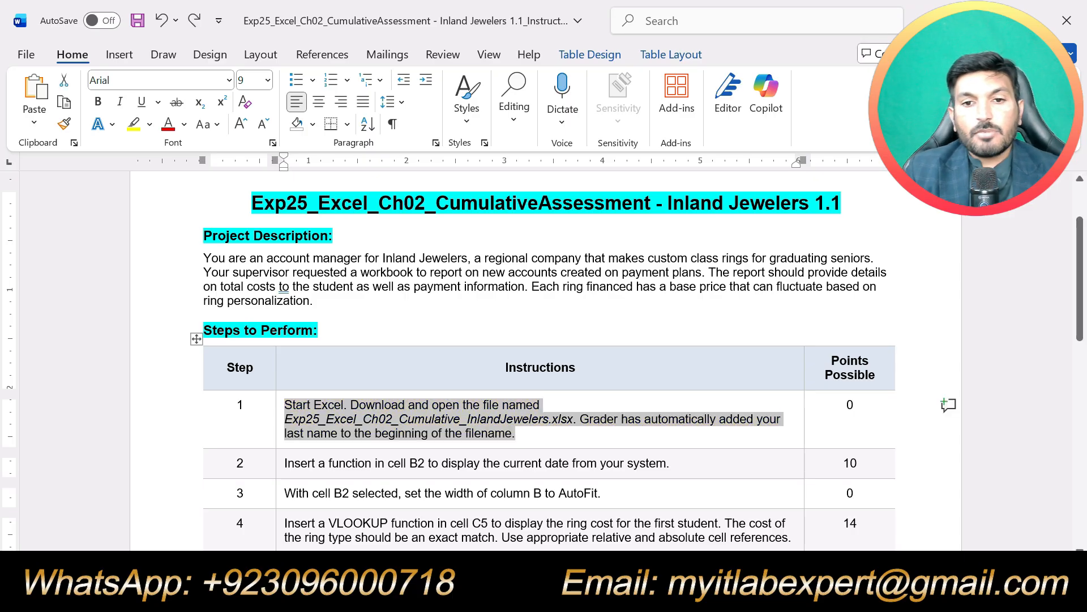
Step: Highlight the step 2 instruction about the current date function in cell B2 in yellow
click(672, 463)
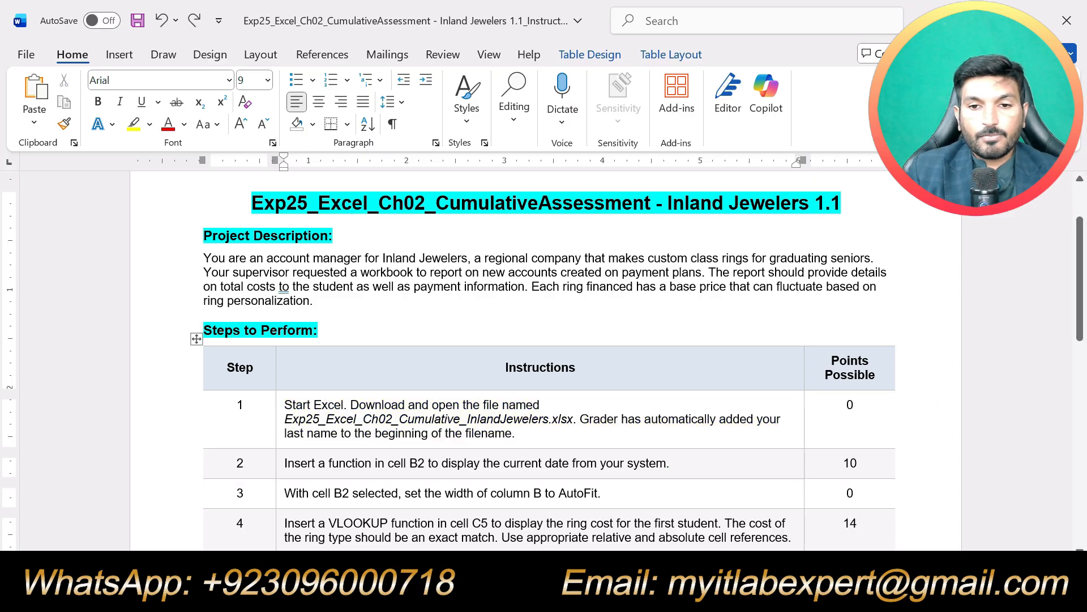
drag(666, 463, 285, 463)
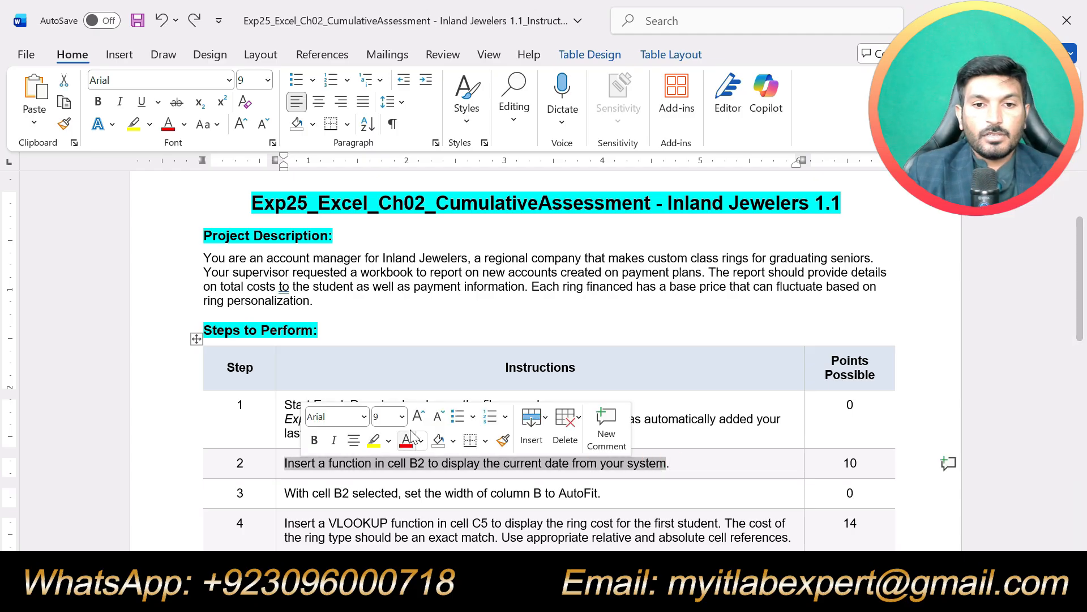
click(374, 440)
click(378, 464)
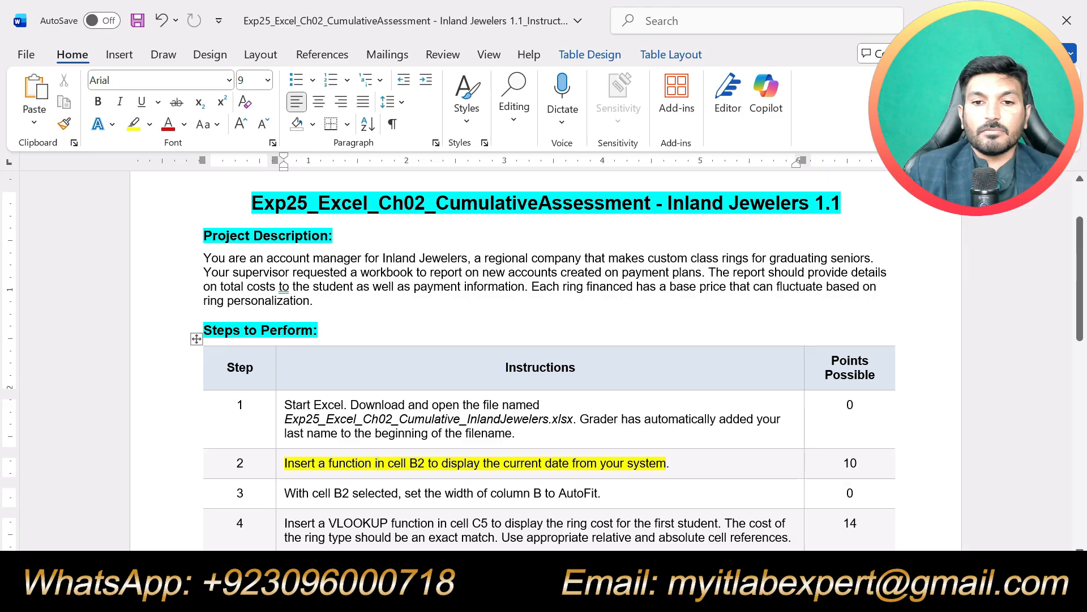
Step: Switch to Excel and insert the TODAY function in cell B2
key(alt+Tab)
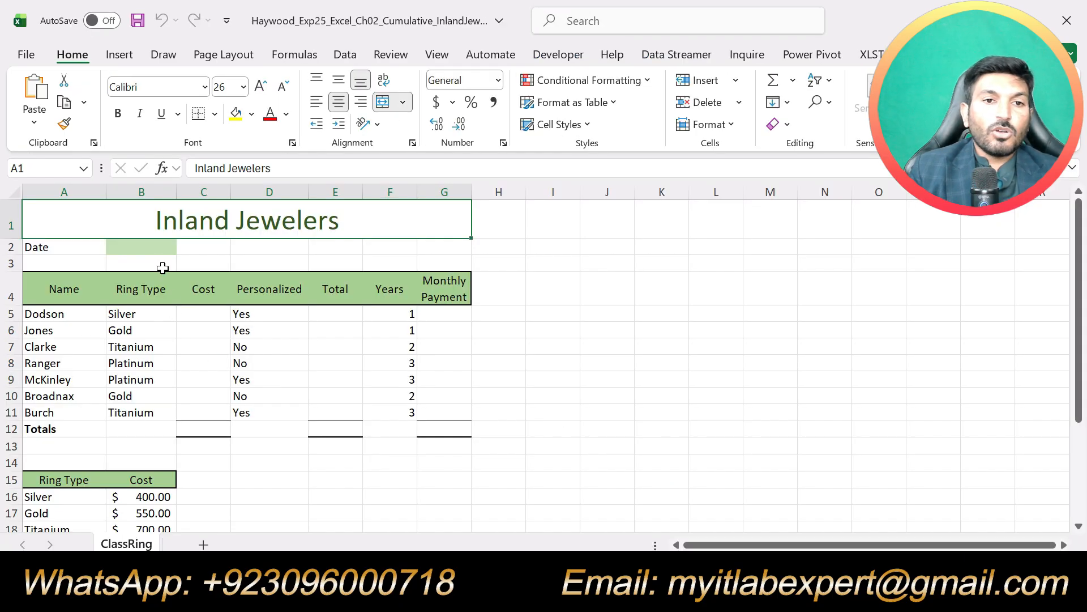
click(153, 245)
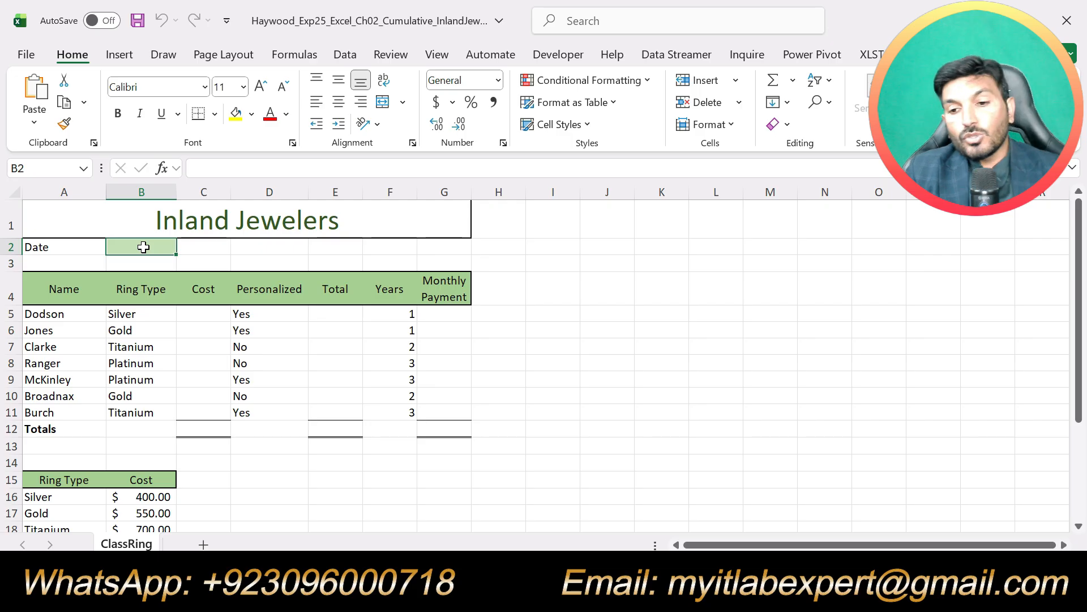
text(=)
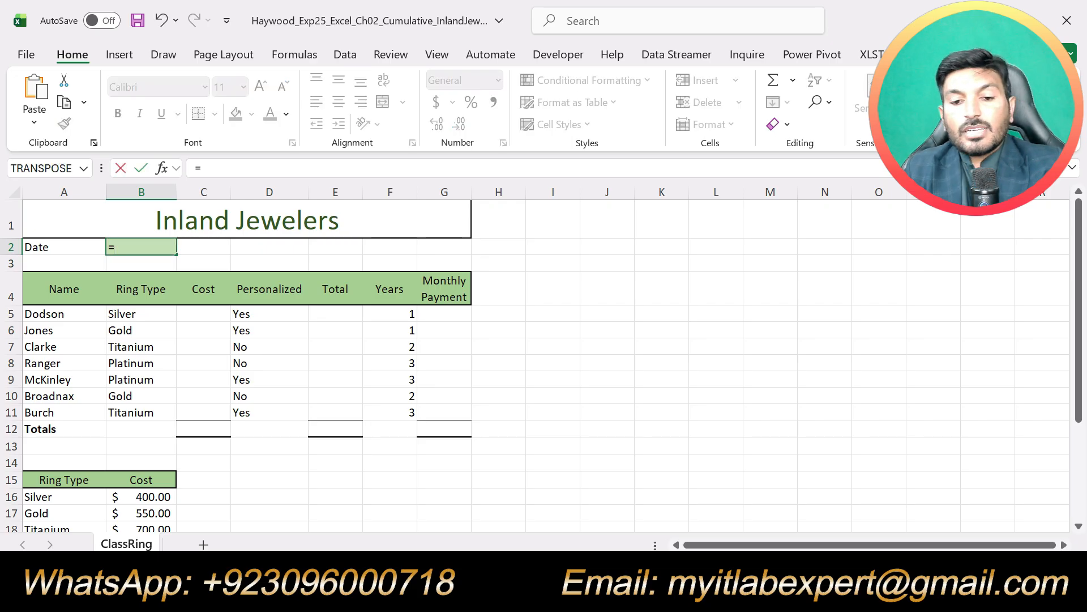
text(TOD)
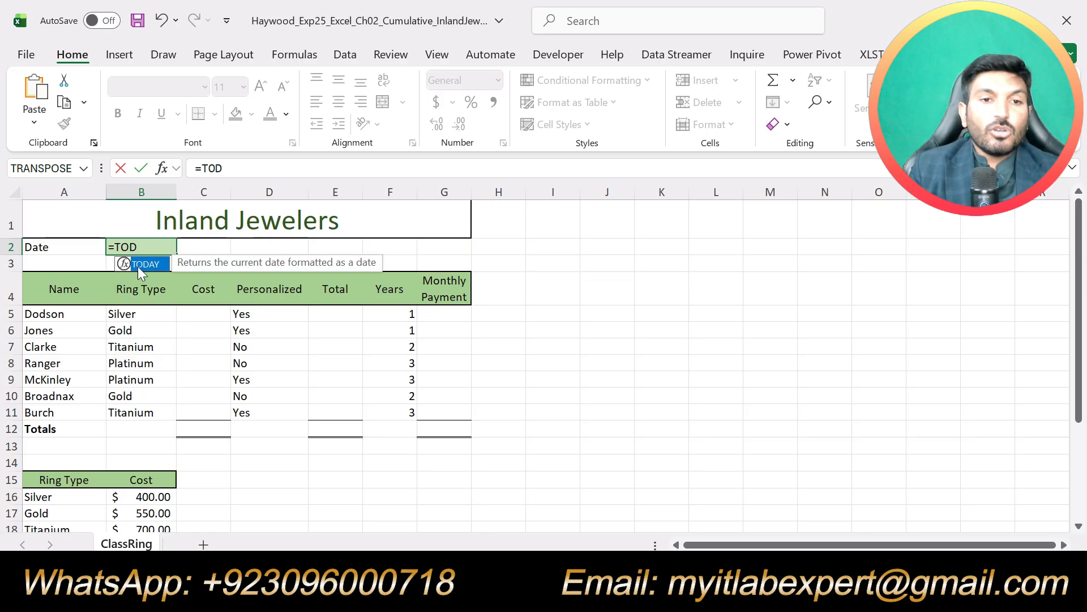
click(145, 264)
double_click(145, 264)
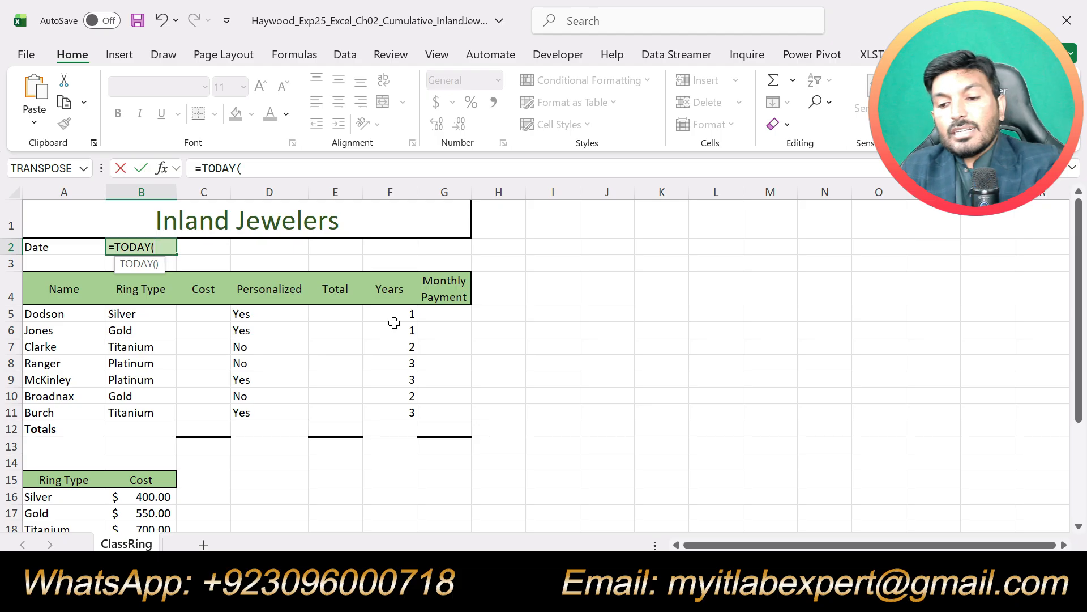
key(Return)
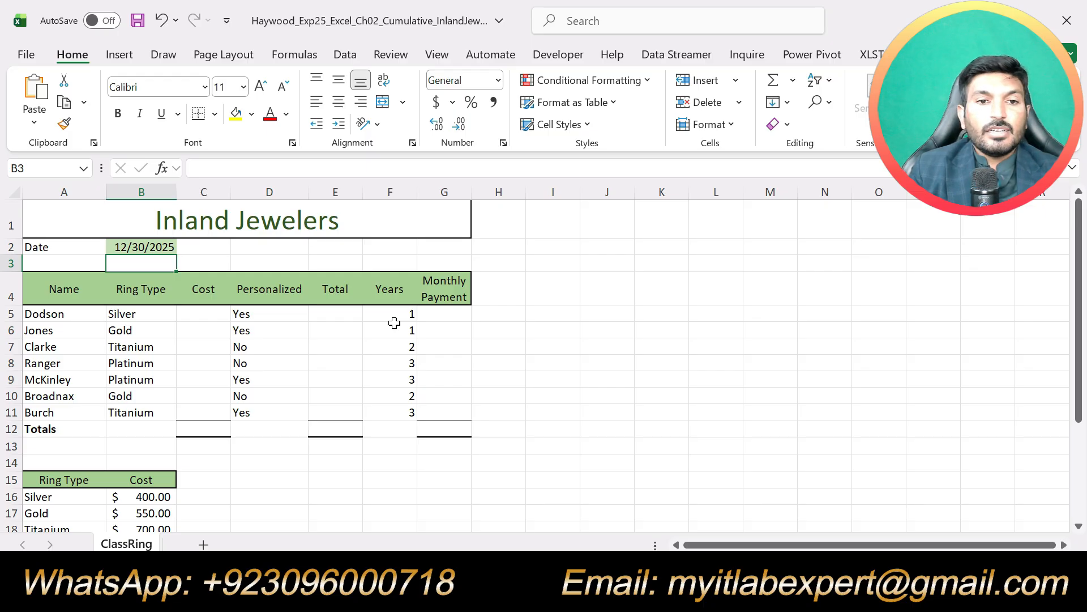
click(585, 343)
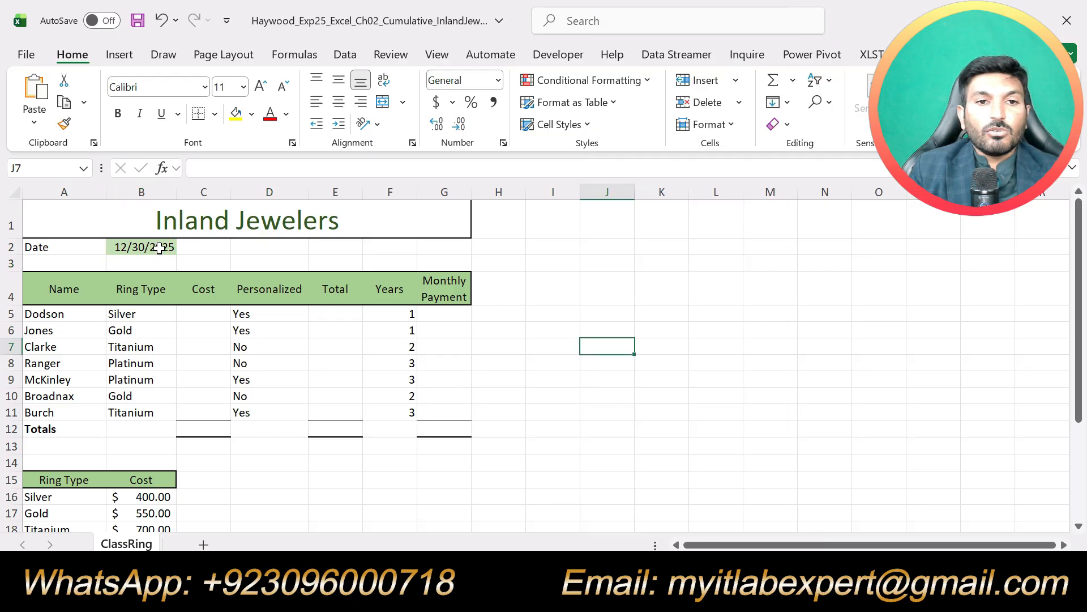
click(160, 247)
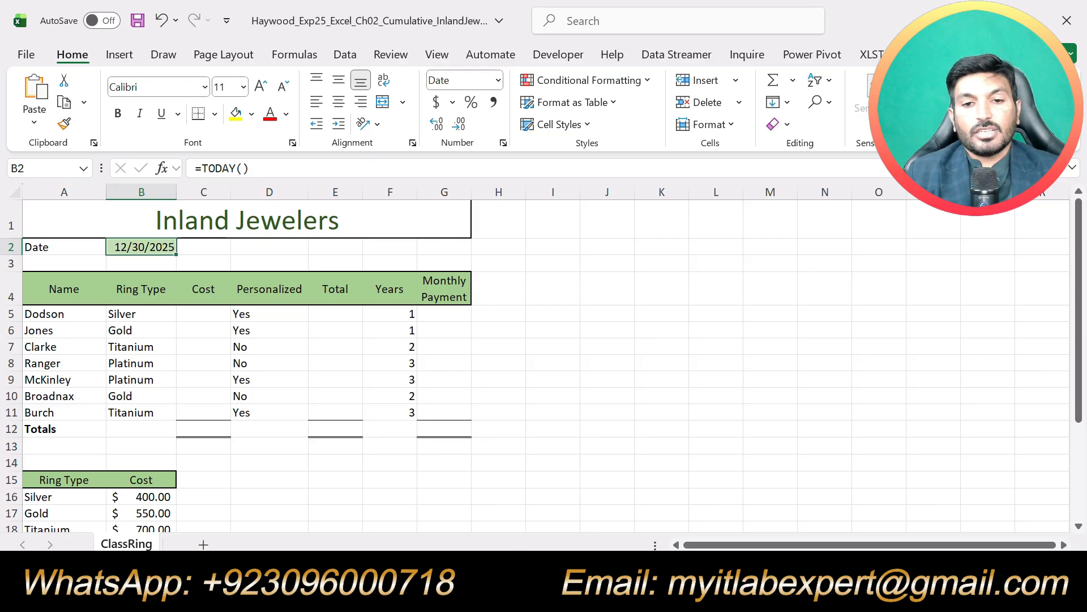
Step: Switch to Word, undo the step 2 highlight and highlight the step 3 AutoFit instruction in yellow
key(alt+Tab)
key(ctrl+z)
scroll(619, 463, down, 2)
drag(629, 398, 283, 398)
click(352, 366)
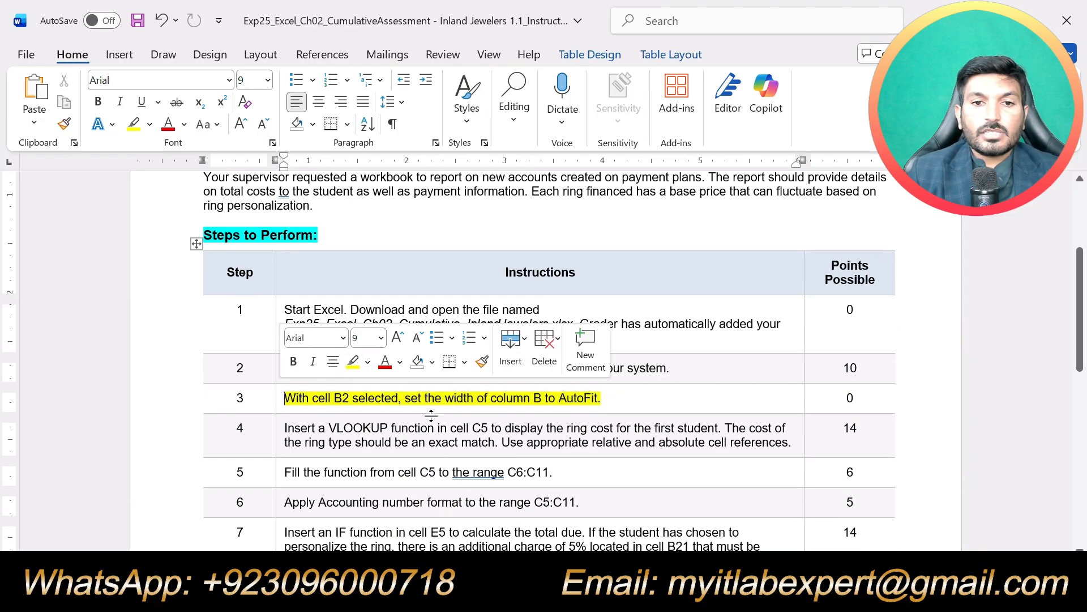
scroll(352, 371, up, 2)
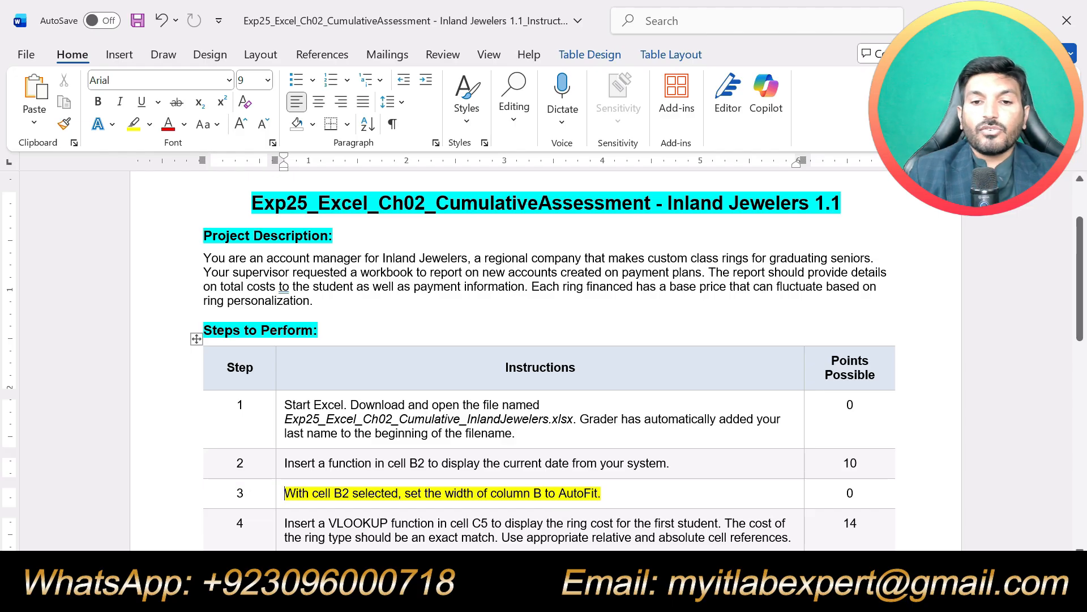
Step: Switch to Excel and AutoFit the width of column B
click(563, 595)
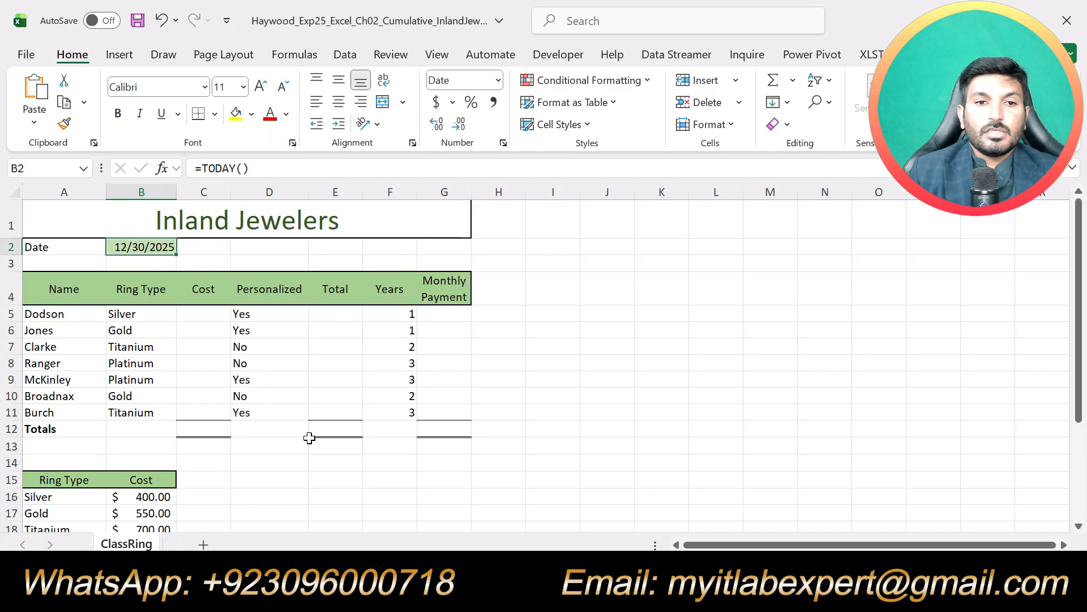
click(140, 194)
click(144, 193)
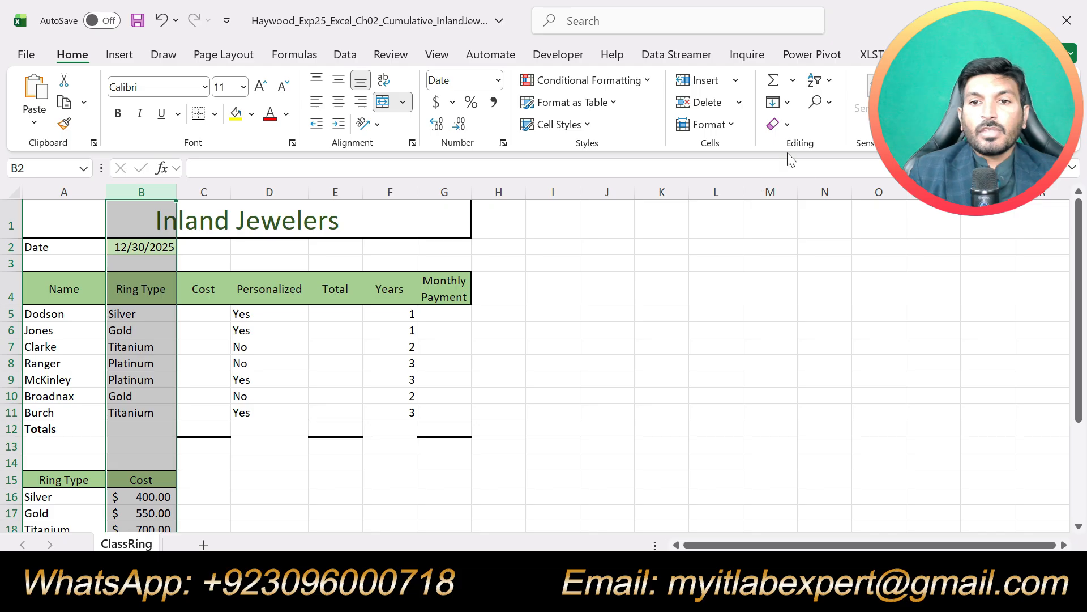
click(736, 127)
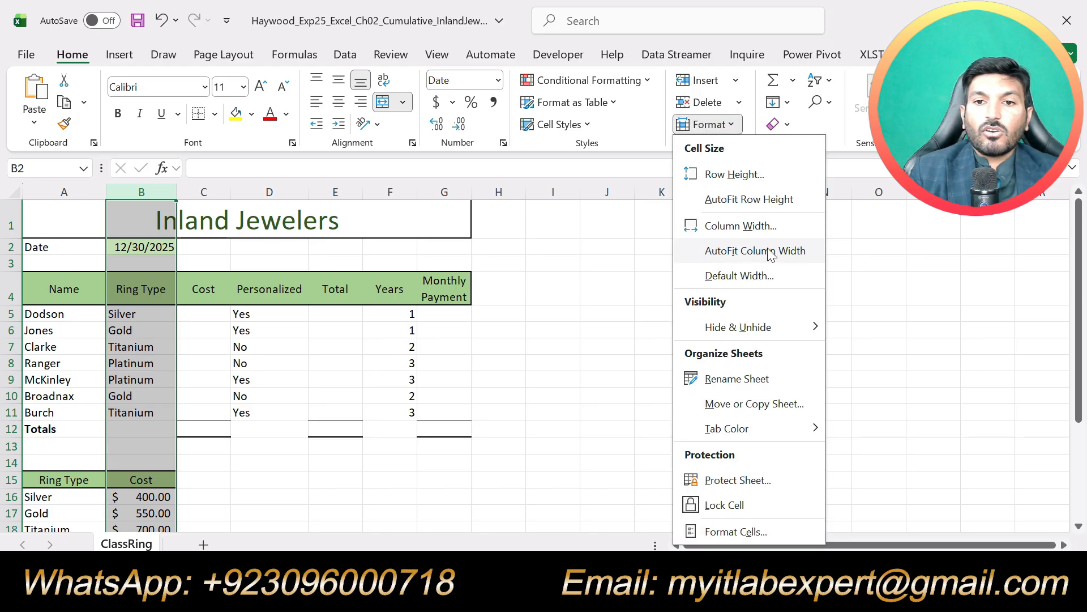
click(745, 252)
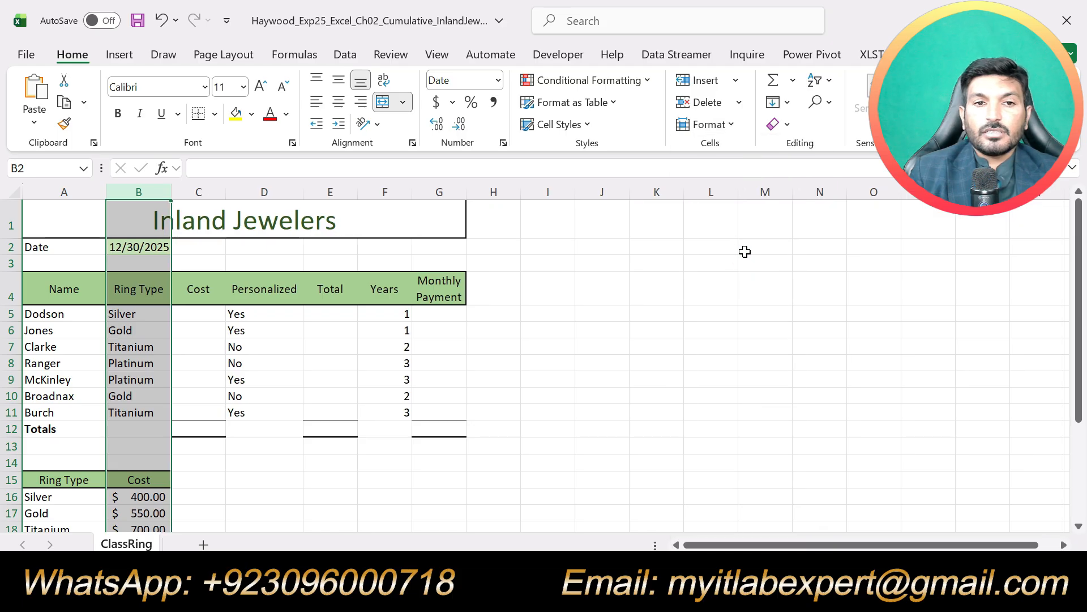
click(617, 348)
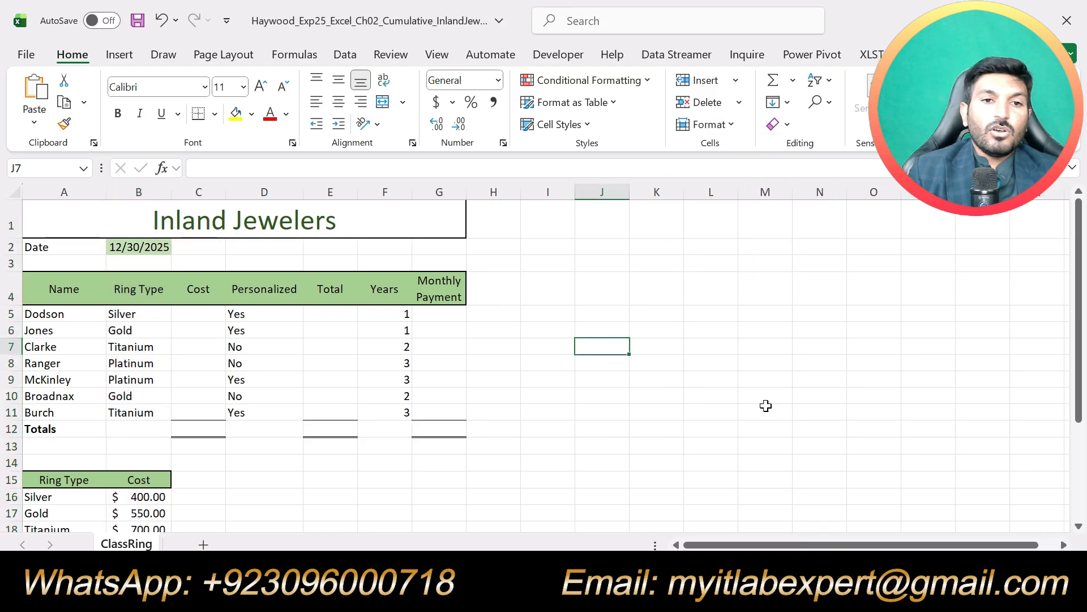
click(147, 193)
click(705, 383)
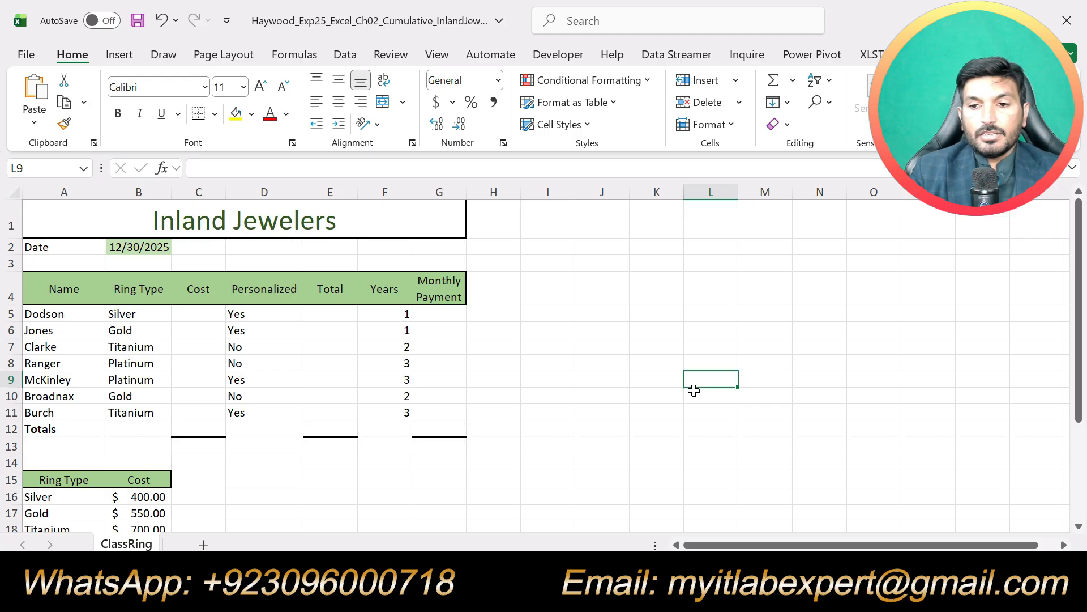
Step: Switch to Word, undo the step 3 highlight and highlight the step 4 VLOOKUP instruction in yellow
click(538, 593)
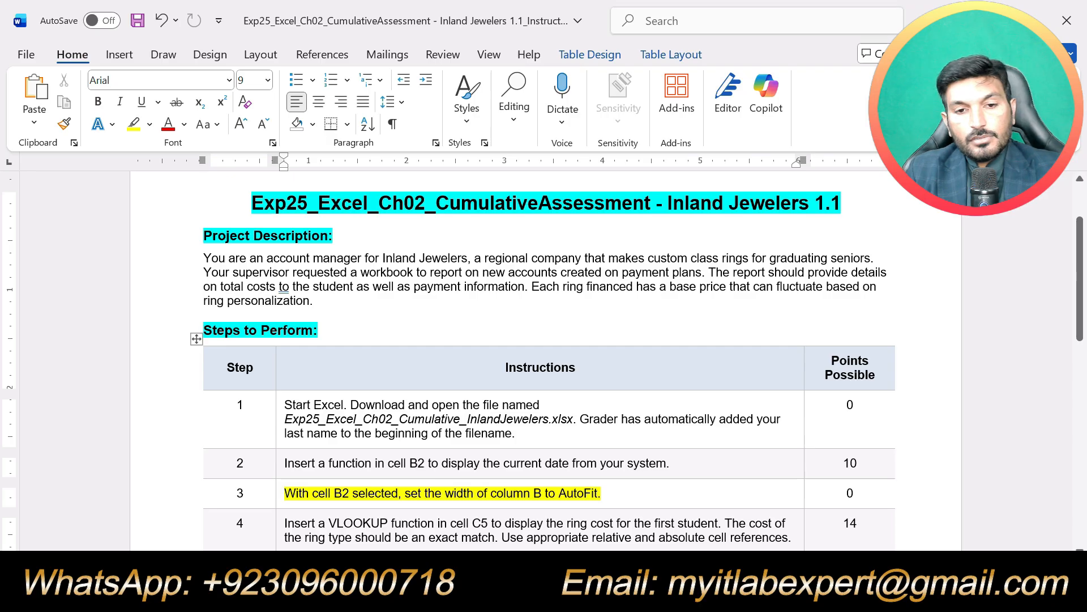
key(ctrl+z)
scroll(725, 509, down, 1)
scroll(725, 510, up, 1)
scroll(725, 510, down, 1)
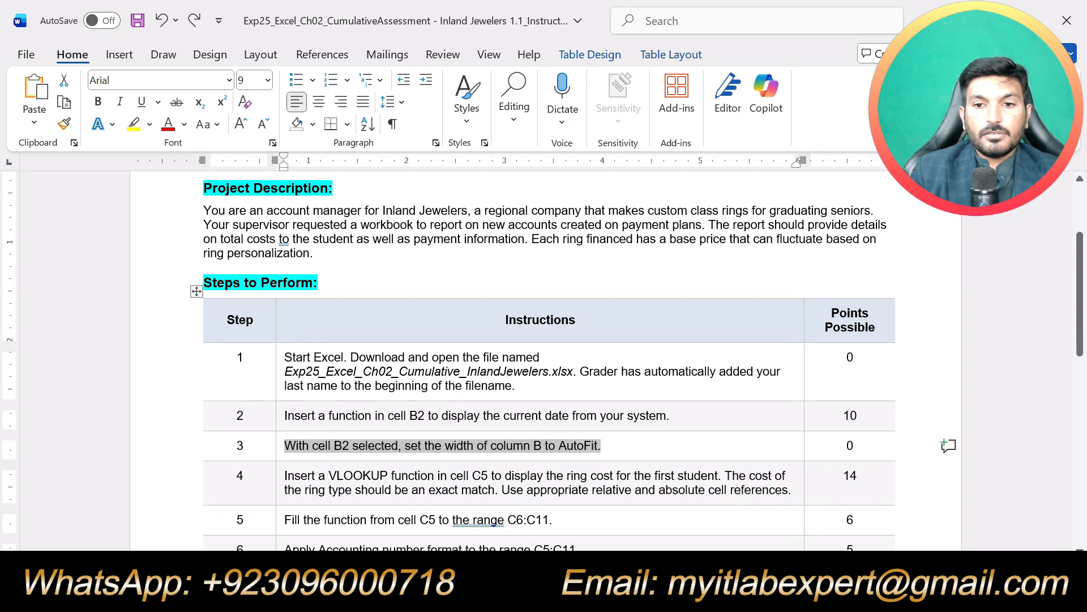
scroll(637, 360, down, 2)
drag(788, 395, 338, 362)
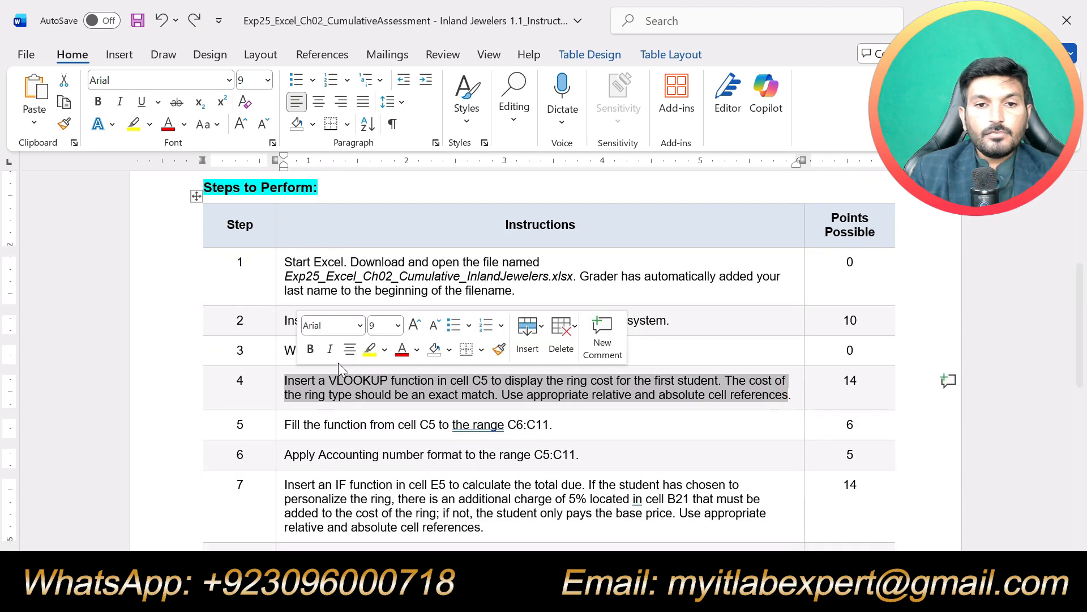
click(369, 349)
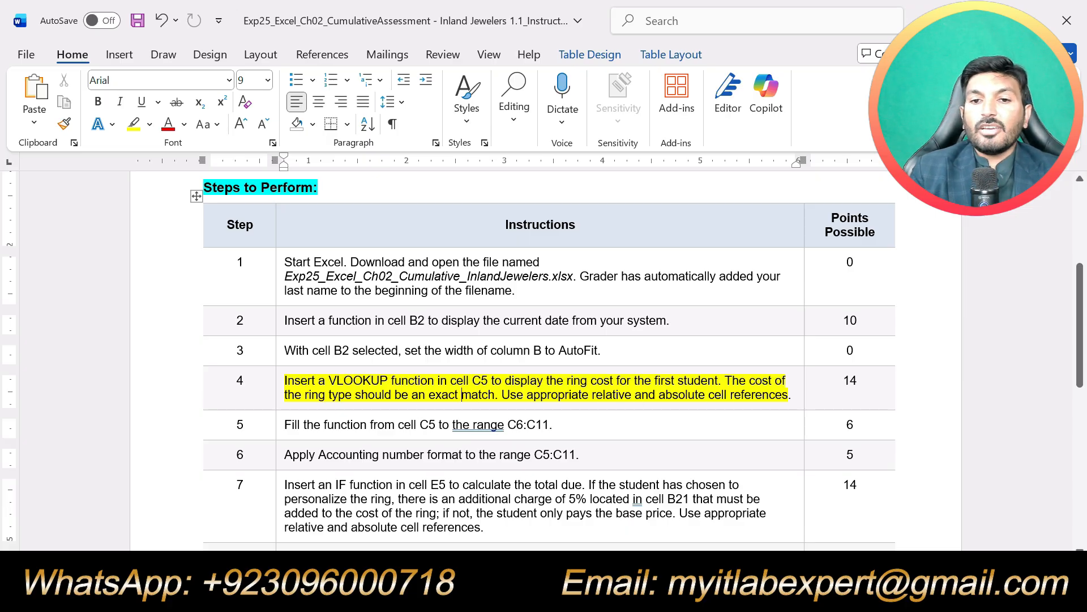
Step: Switch to Excel and examine the ring type and cost table in A16:B19 as the lookup range for cell C5
click(791, 395)
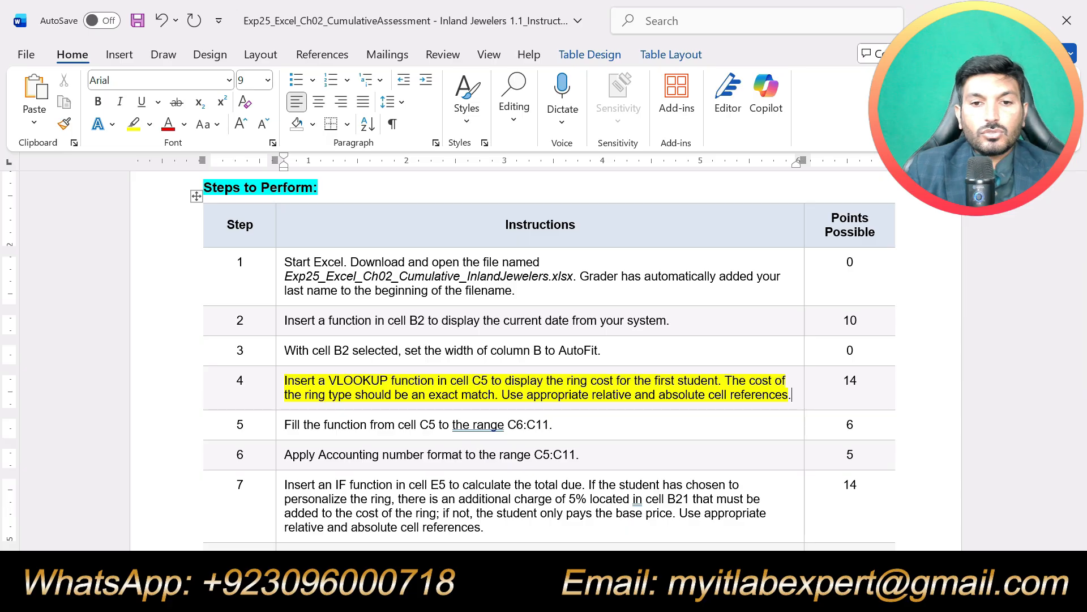
key(alt+Tab)
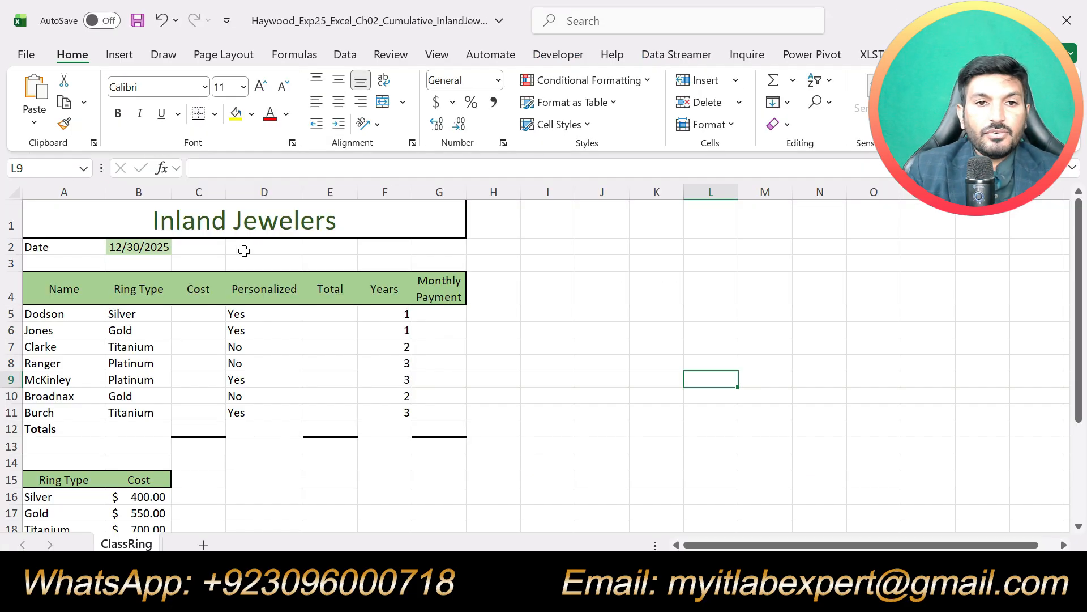
click(198, 321)
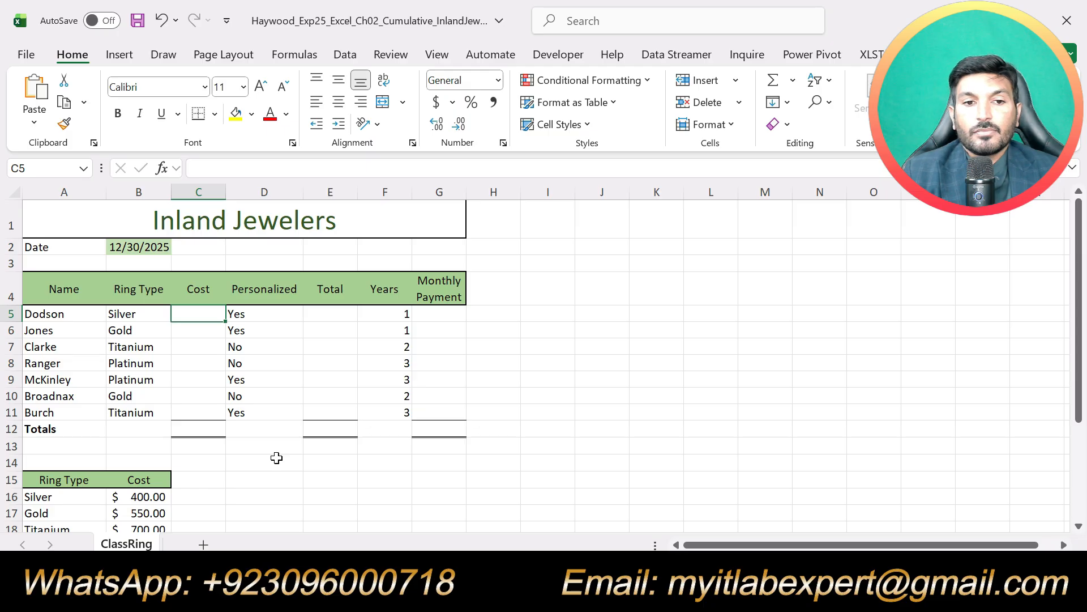
scroll(276, 458, down, 2)
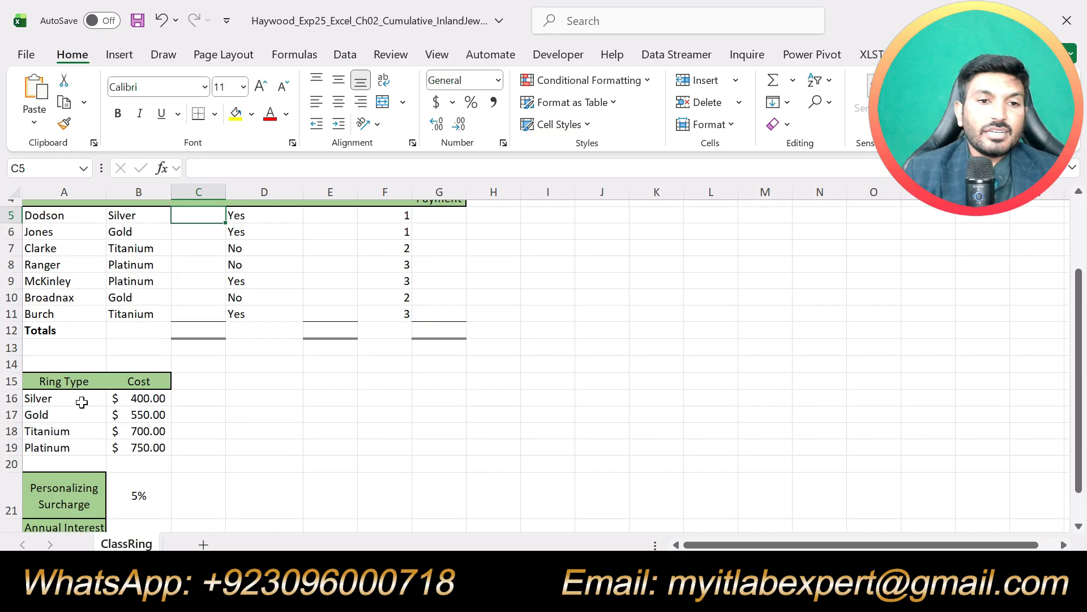
mouse_move(40, 401)
mouse_down()
mouse_move(155, 437)
mouse_move(152, 450)
mouse_up()
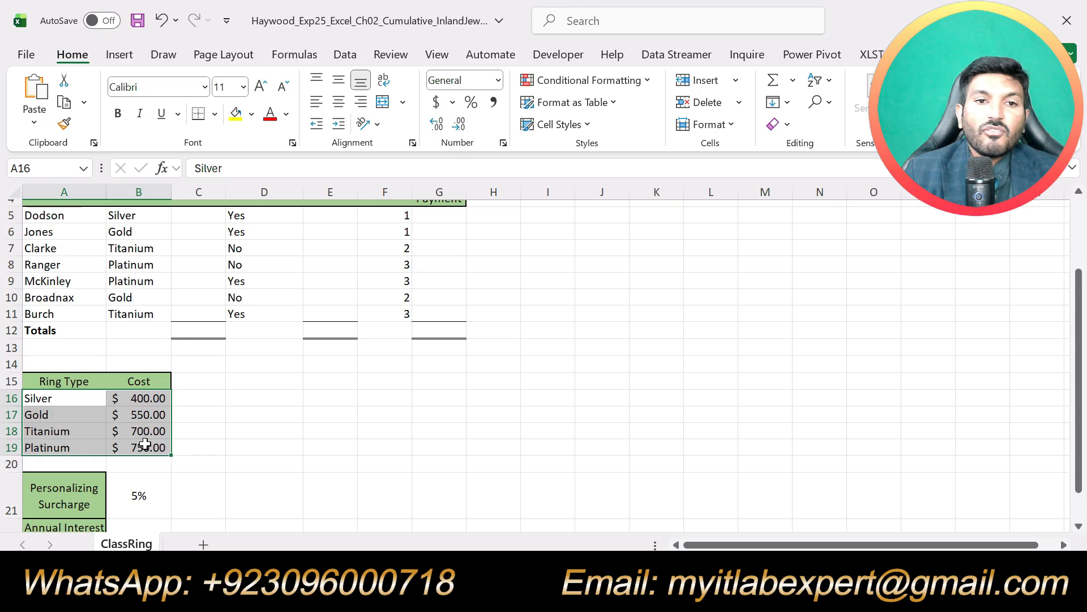
scroll(145, 444, up, 2)
Step: Start a VLOOKUP function in cell C5, open its function arguments and set the lookup value to B5
click(189, 310)
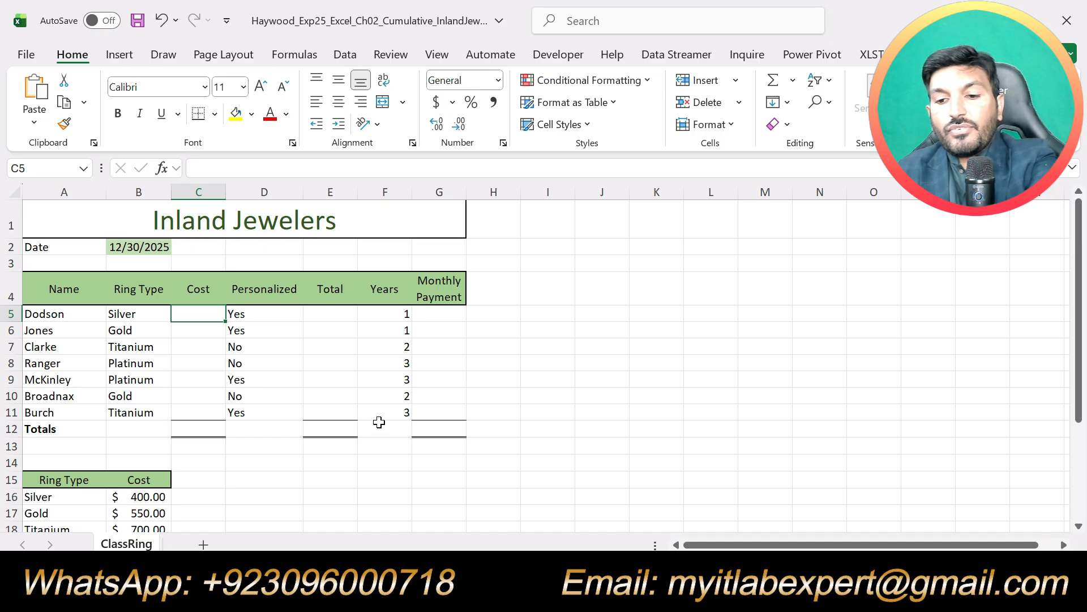
text(=VL)
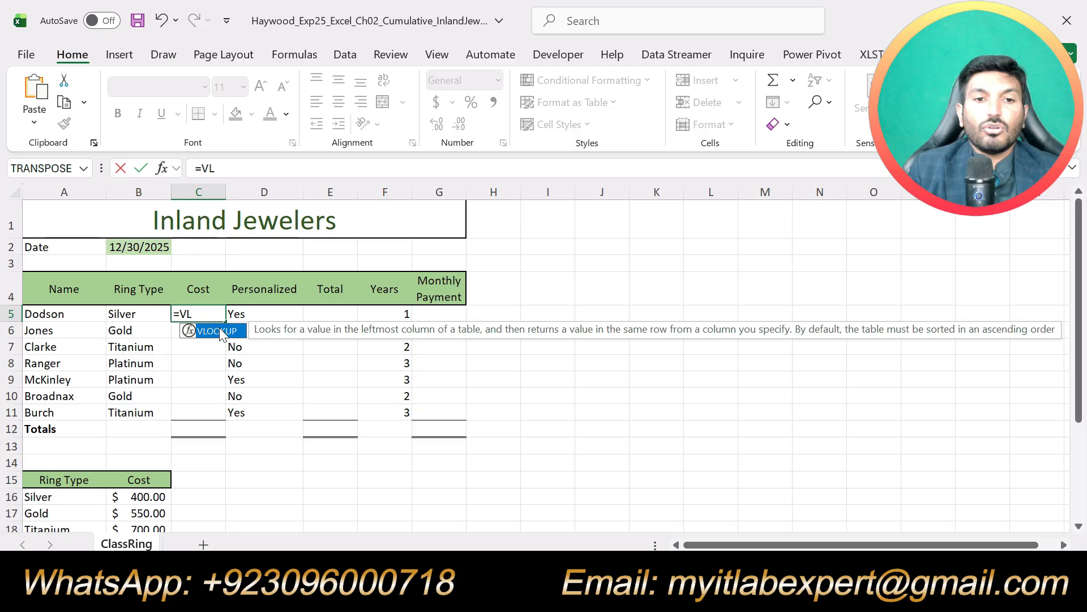
double_click(220, 330)
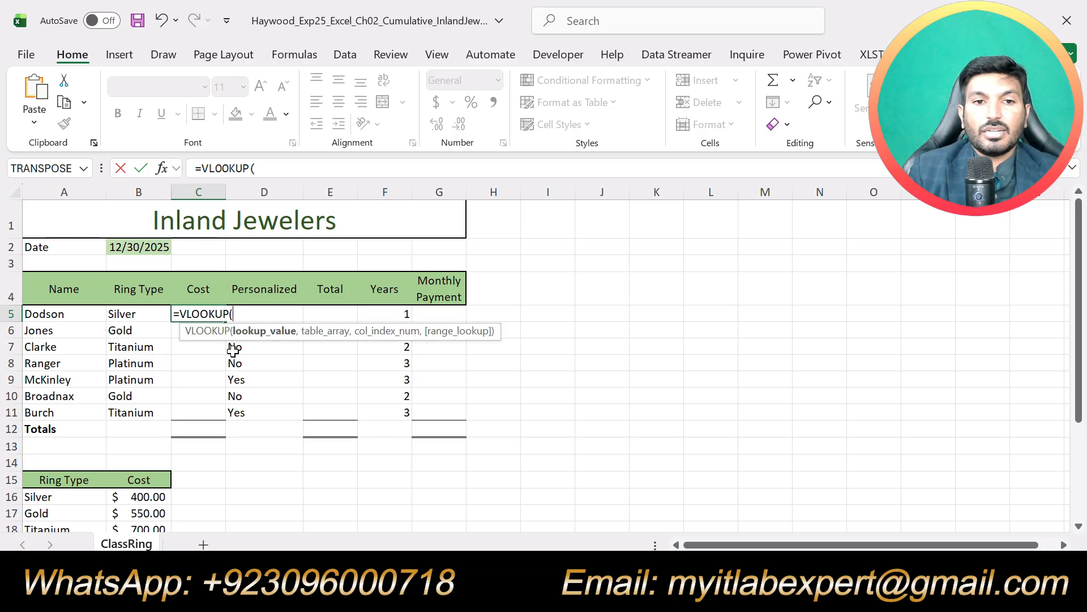
click(163, 170)
click(566, 253)
drag(567, 255, 719, 244)
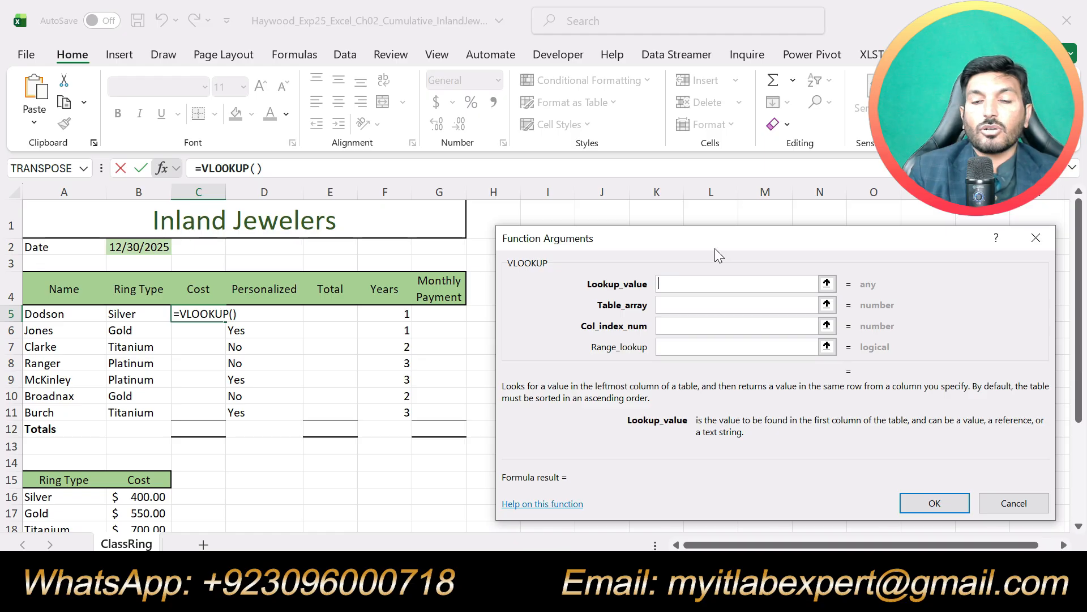
click(674, 284)
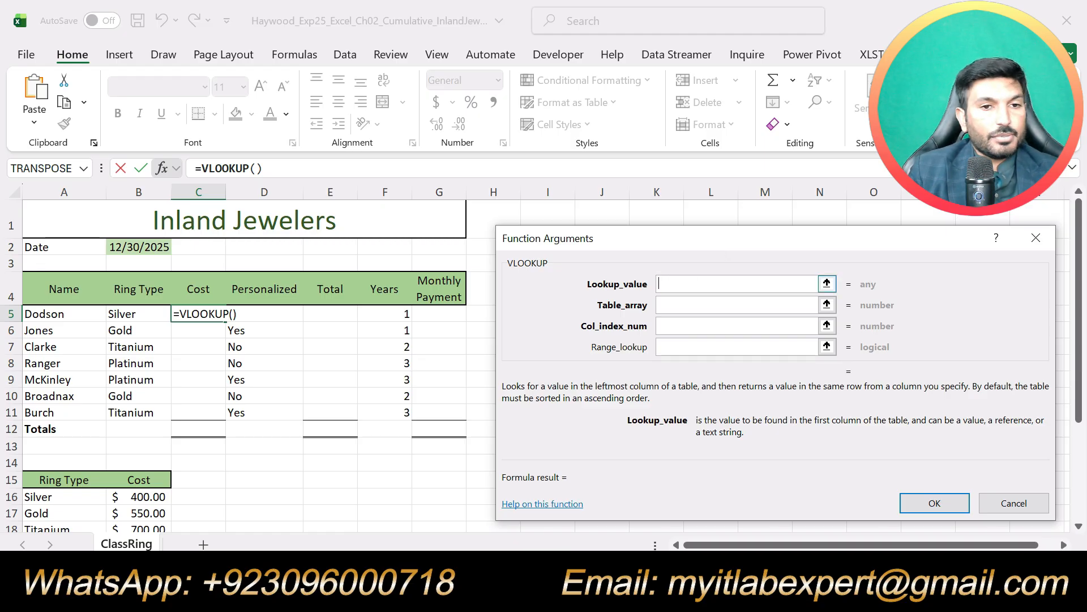
click(129, 314)
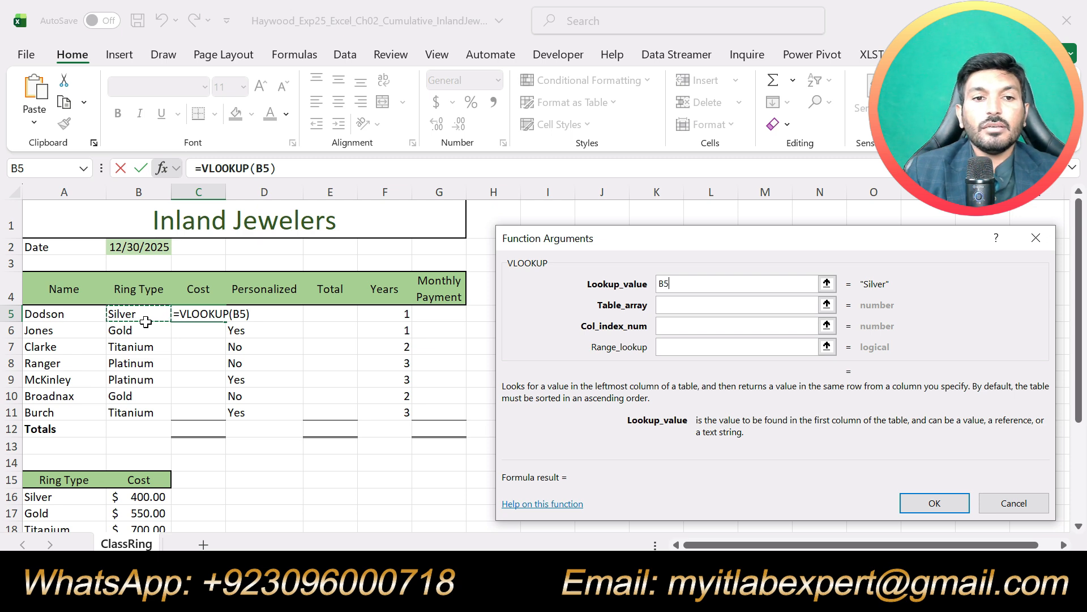
Step: Set the VLOOKUP table array to the ring type and cost range A16:B19
click(671, 305)
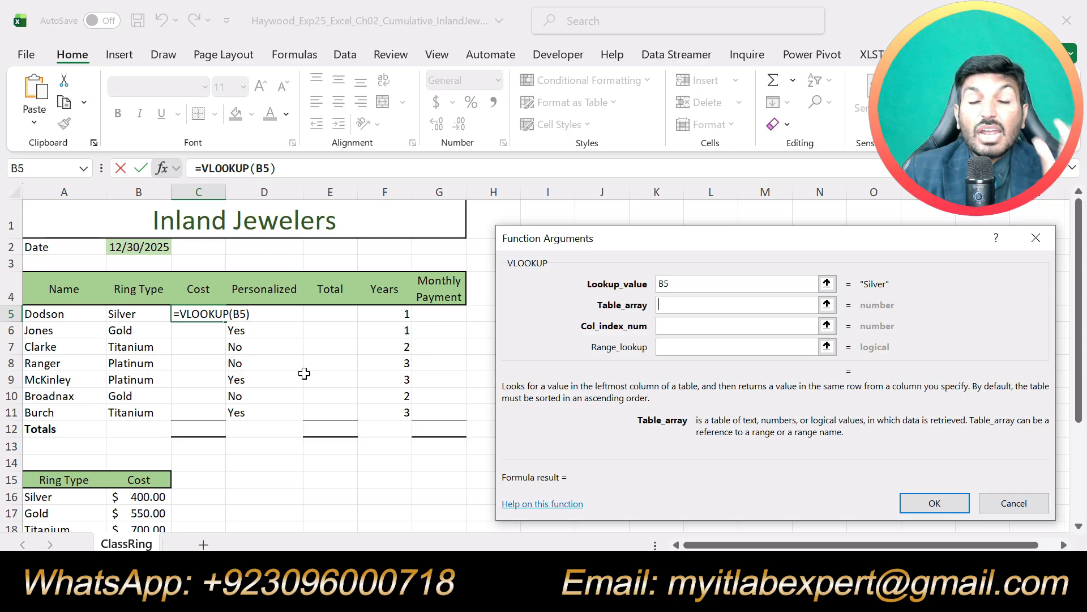
scroll(308, 397, down, 1)
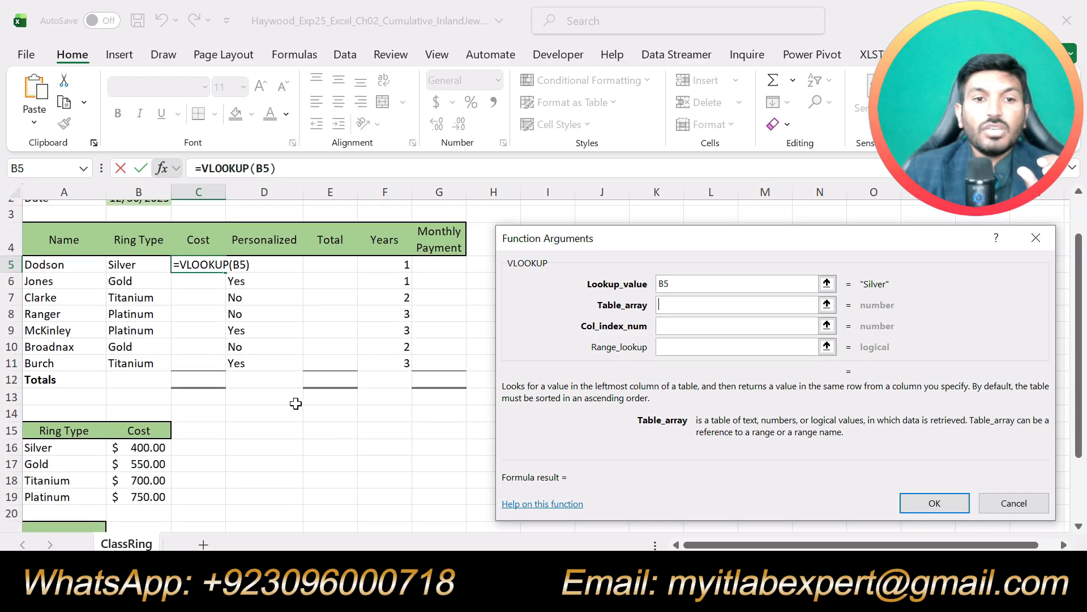
scroll(198, 408, down, 1)
drag(38, 398, 154, 446)
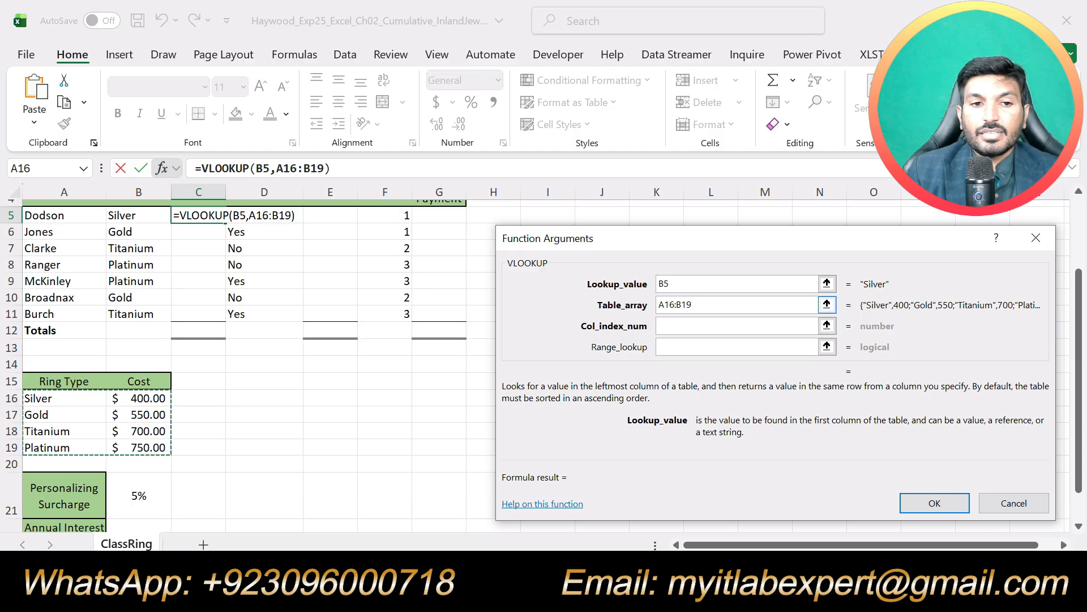
Step: Make the table array reference absolute as $A$16:$B$19
click(661, 306)
key(Left)
key(Left)
key(Left)
key(Left)
key(Left)
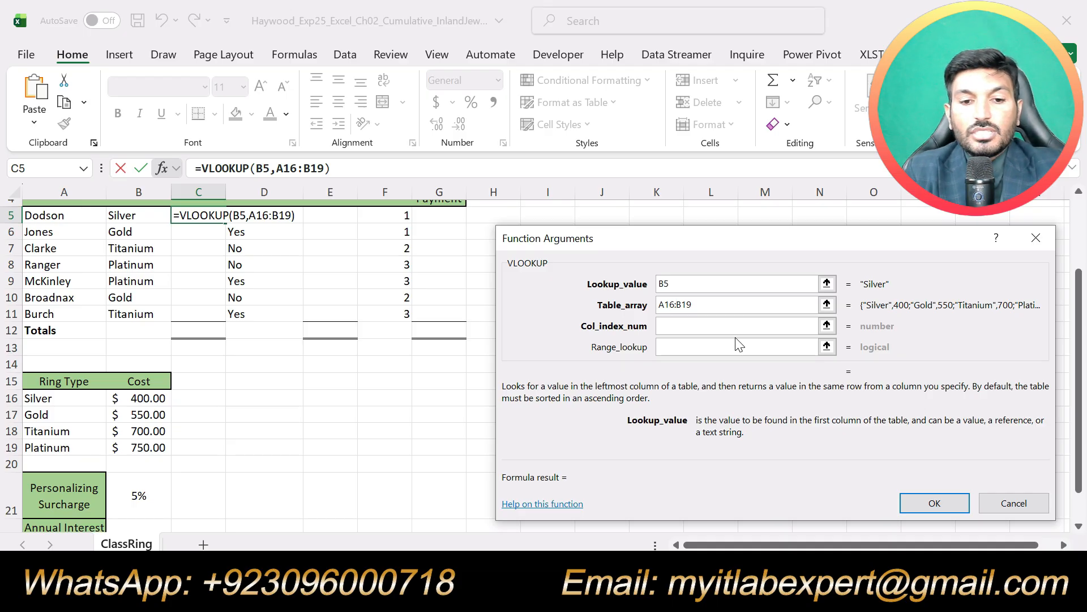
text($A1)
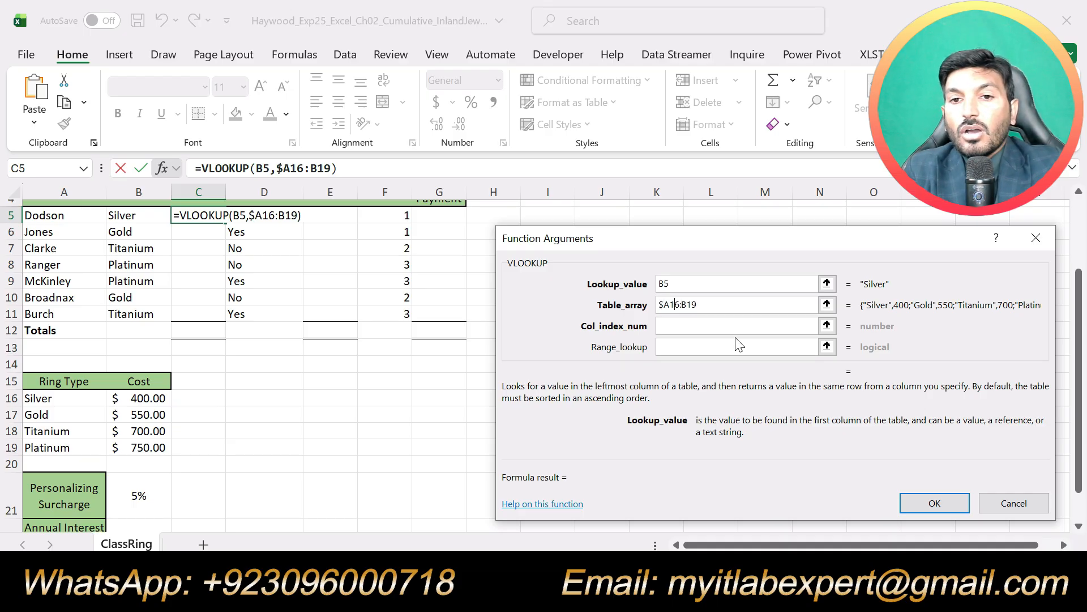
text($)
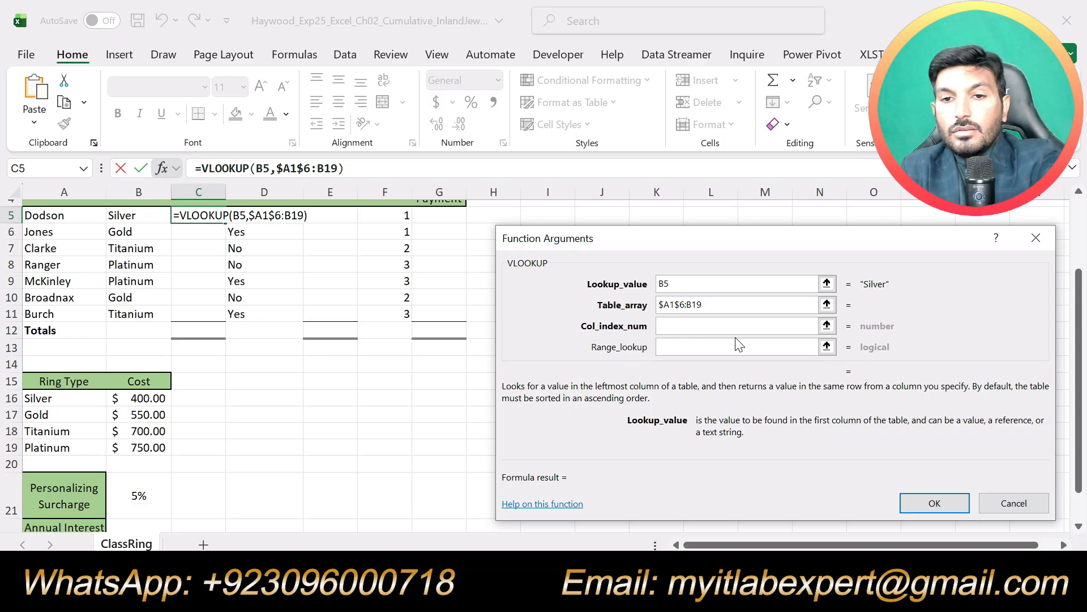
key(BackSpace)
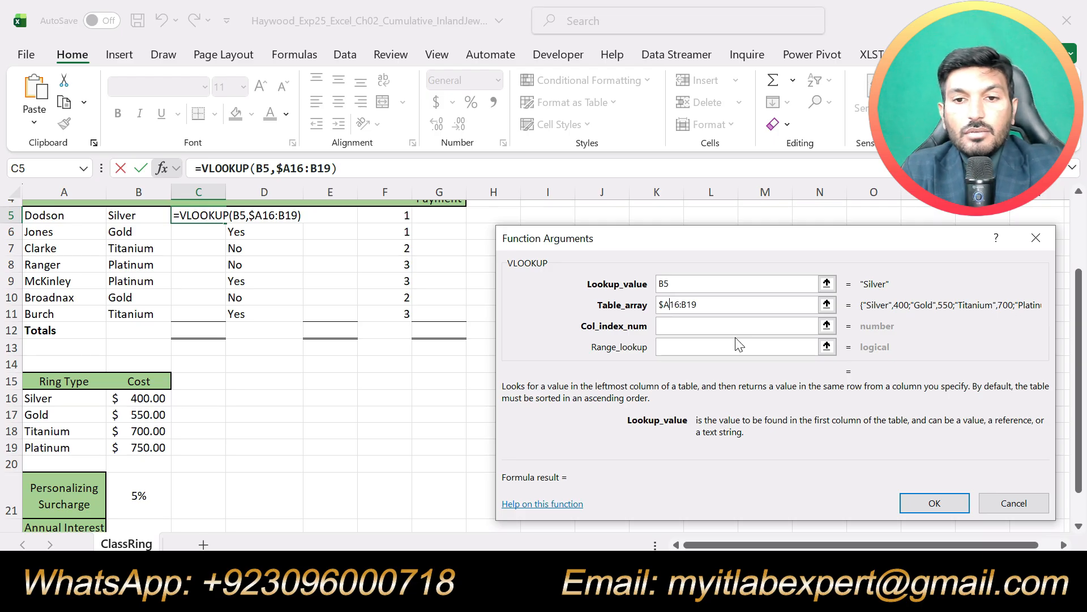
text(#)
key(BackSpace)
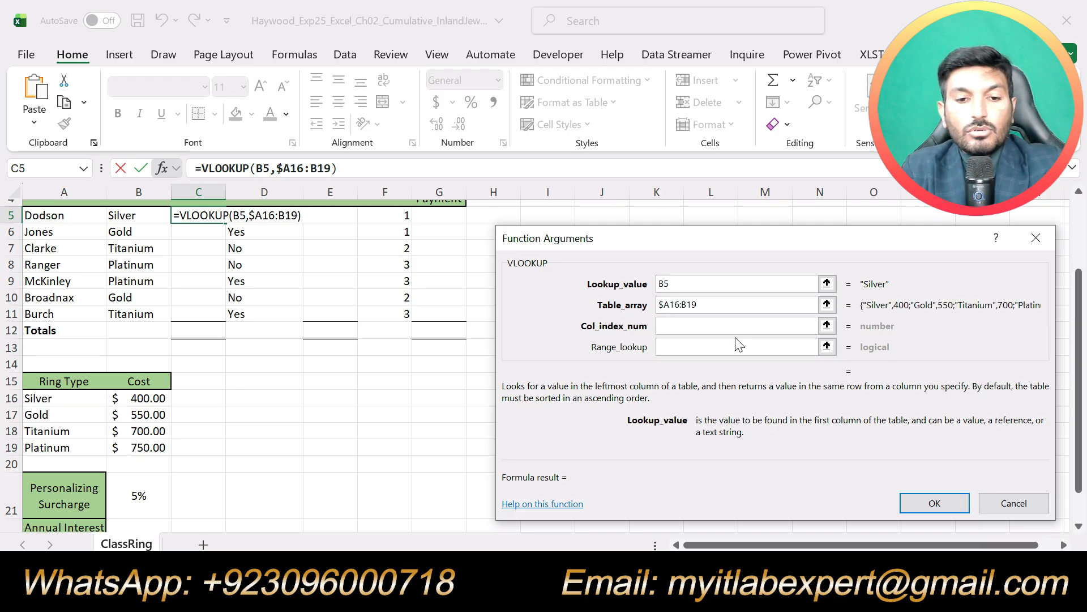
text($)
key(Right)
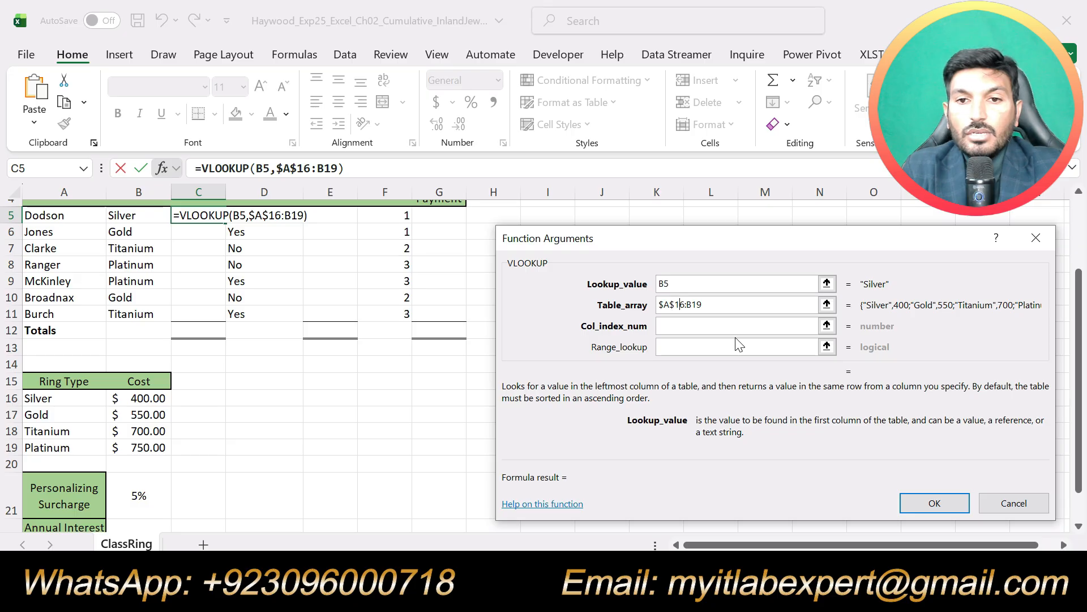
text($A$)
Step: Set the VLOOKUP column index number to 2 to return the ring cost
click(681, 325)
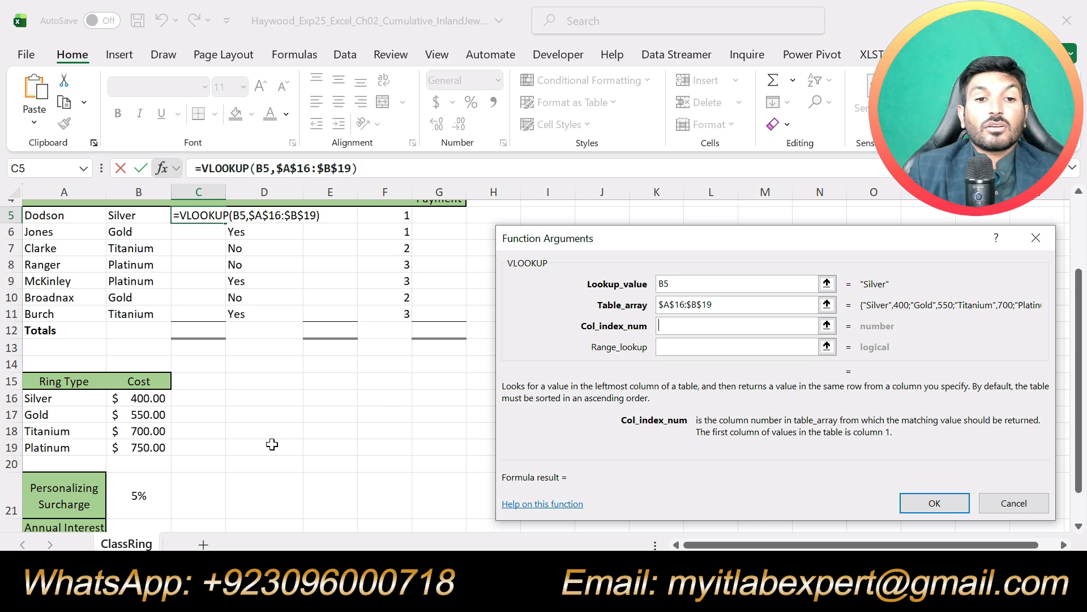
scroll(249, 439, down, 1)
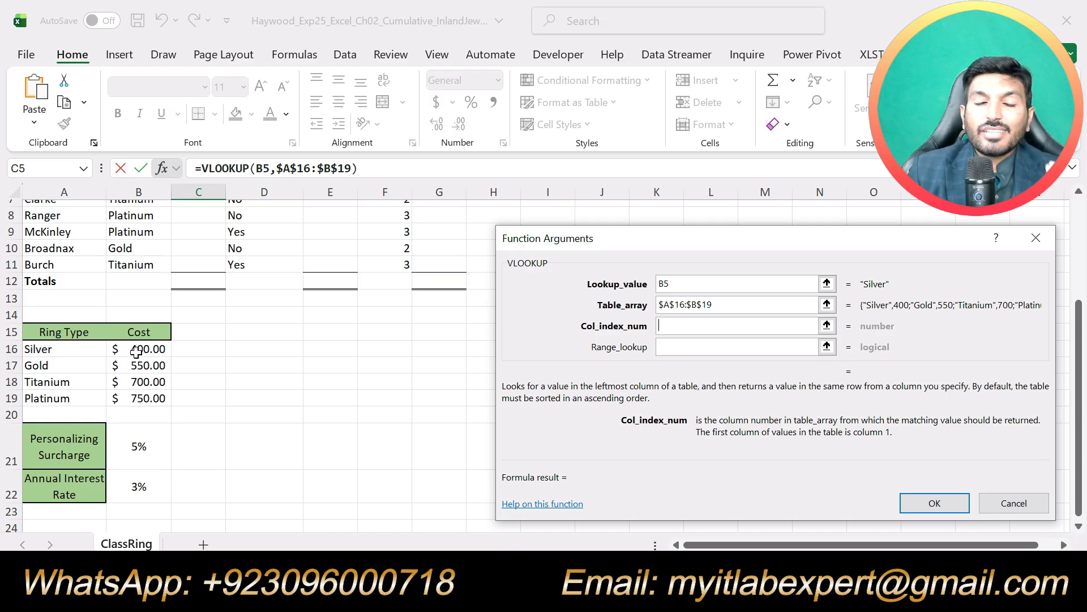
text(2)
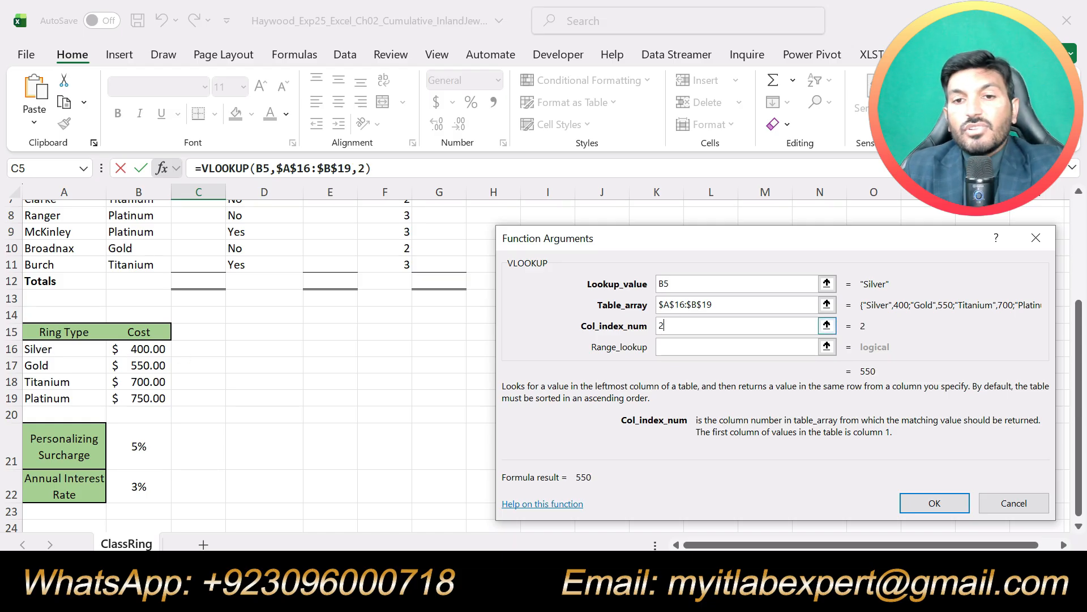
Step: Check the exact match requirement in Word, return to Excel and complete the C5 VLOOKUP with the range lookup set to FALSE
click(681, 354)
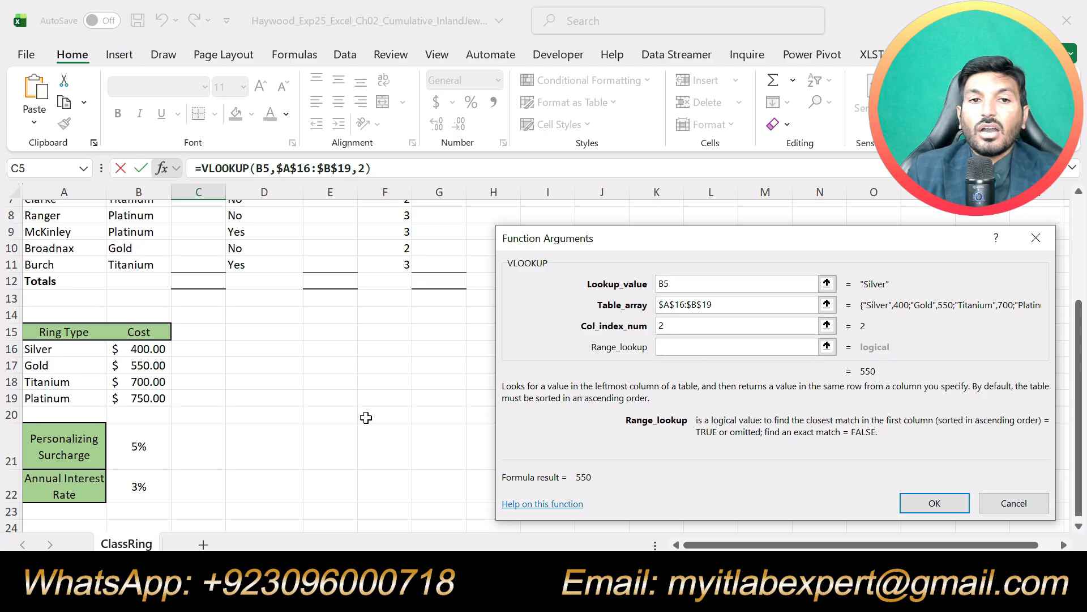
scroll(365, 417, up, 2)
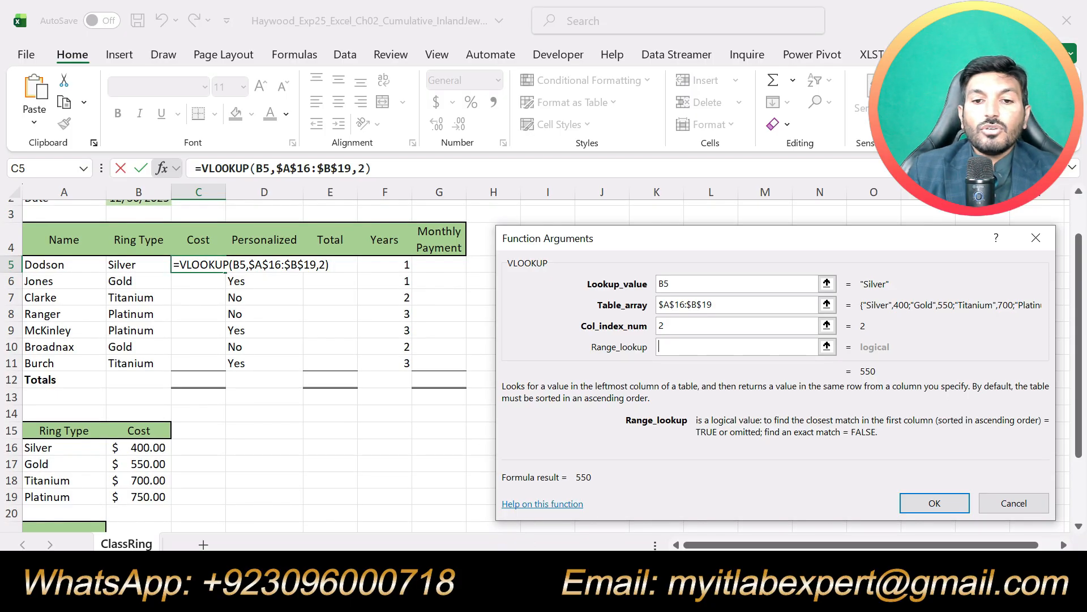
key(alt+Tab)
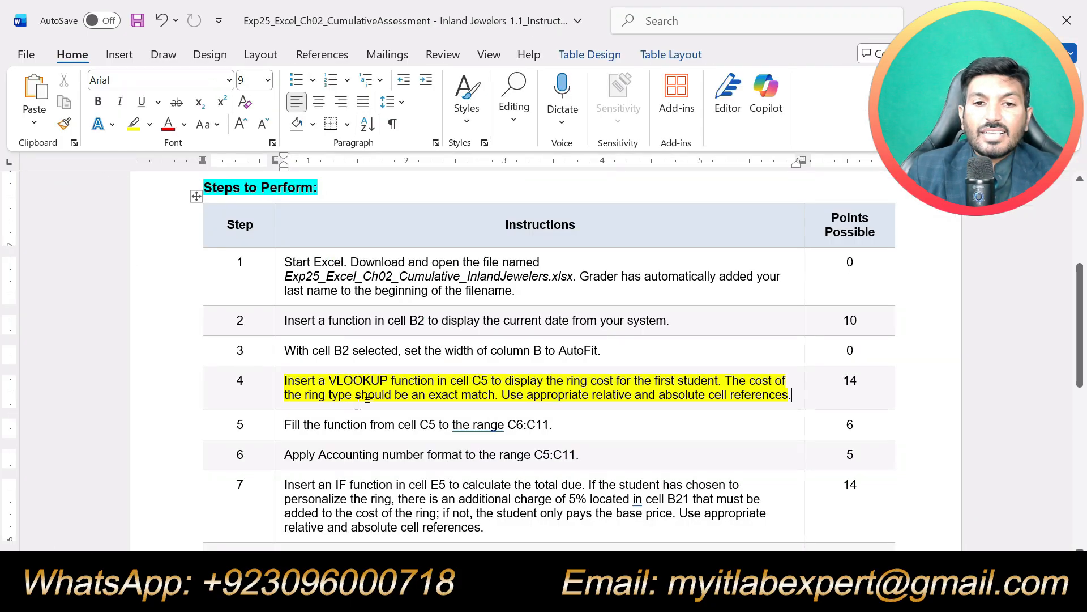
drag(429, 395, 495, 395)
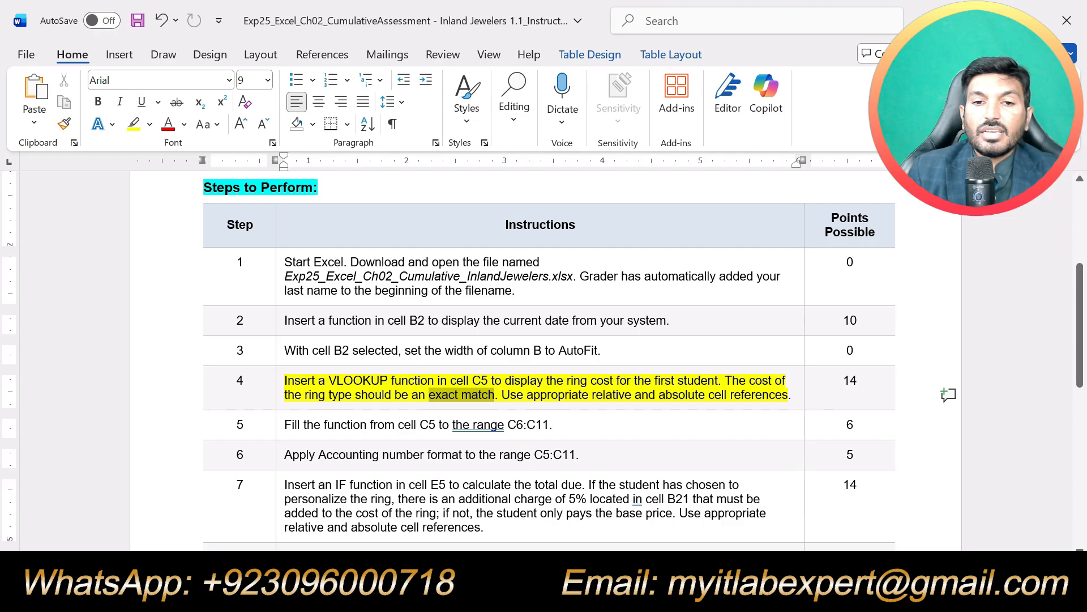
key(alt+Tab)
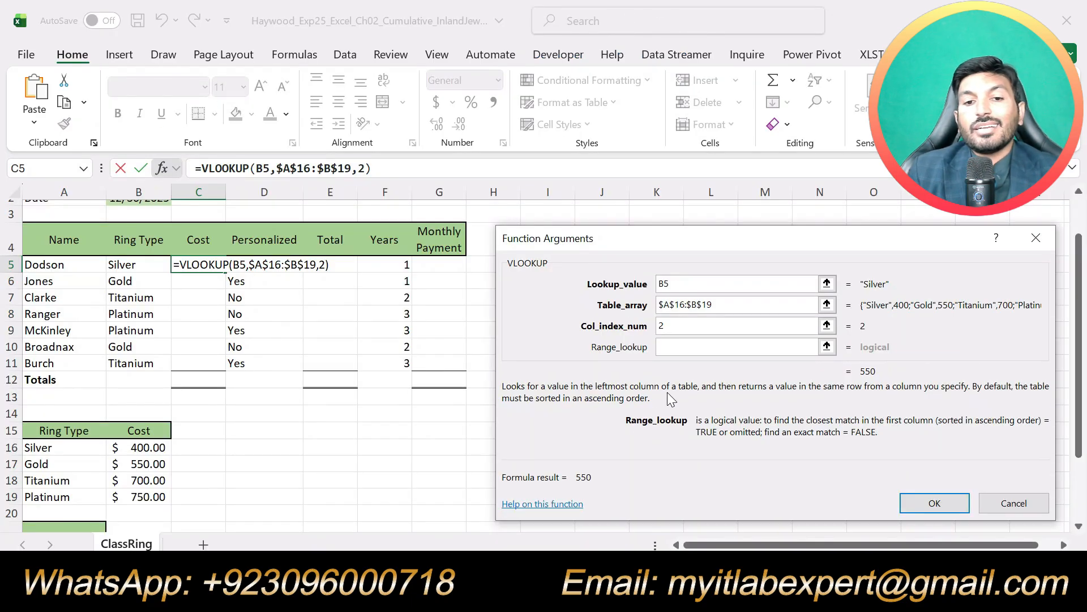
text(FAL)
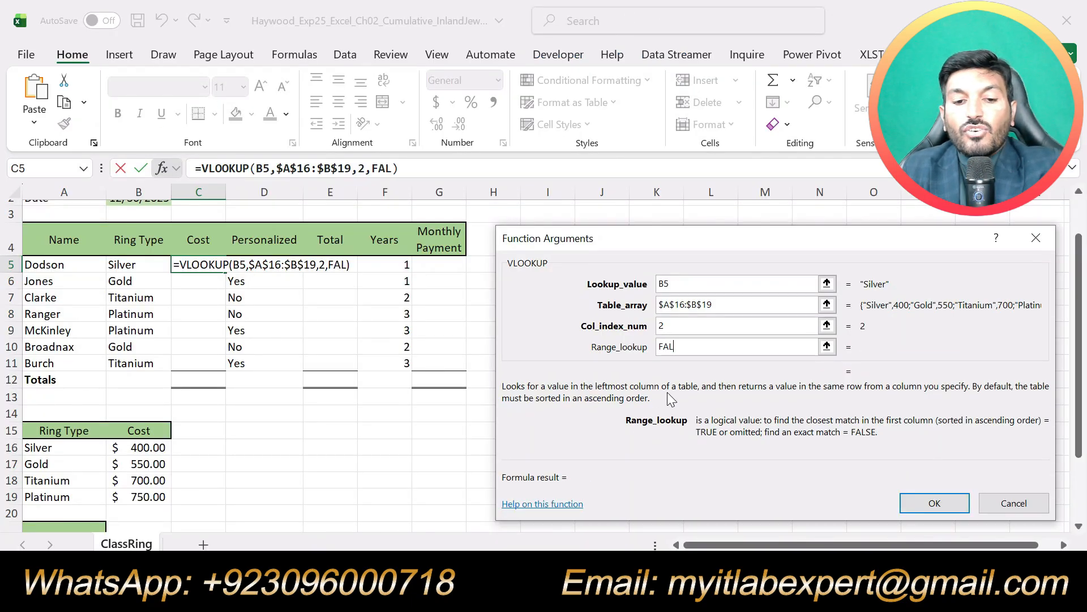
text(SE)
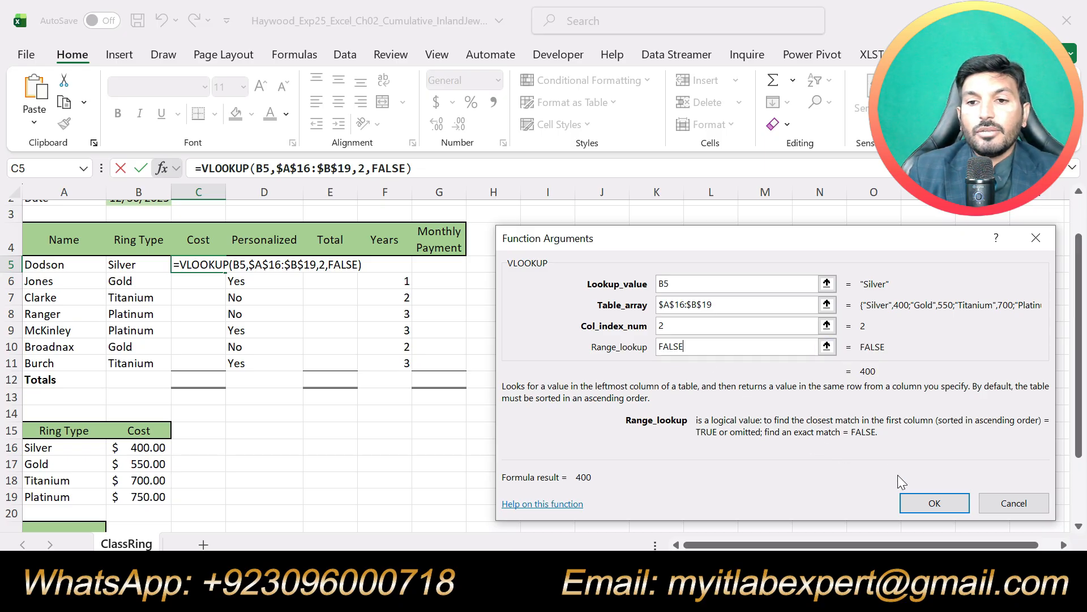
click(931, 502)
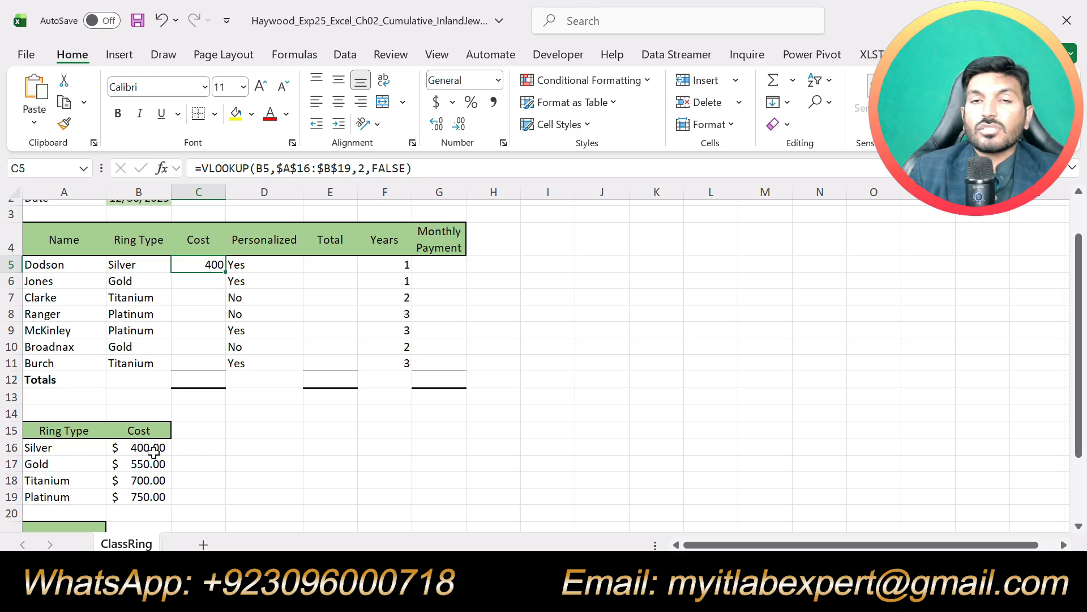
Step: Switch to Word, remove the yellow highlight from instruction 4 and highlight instruction 5 in yellow
key(alt+Tab)
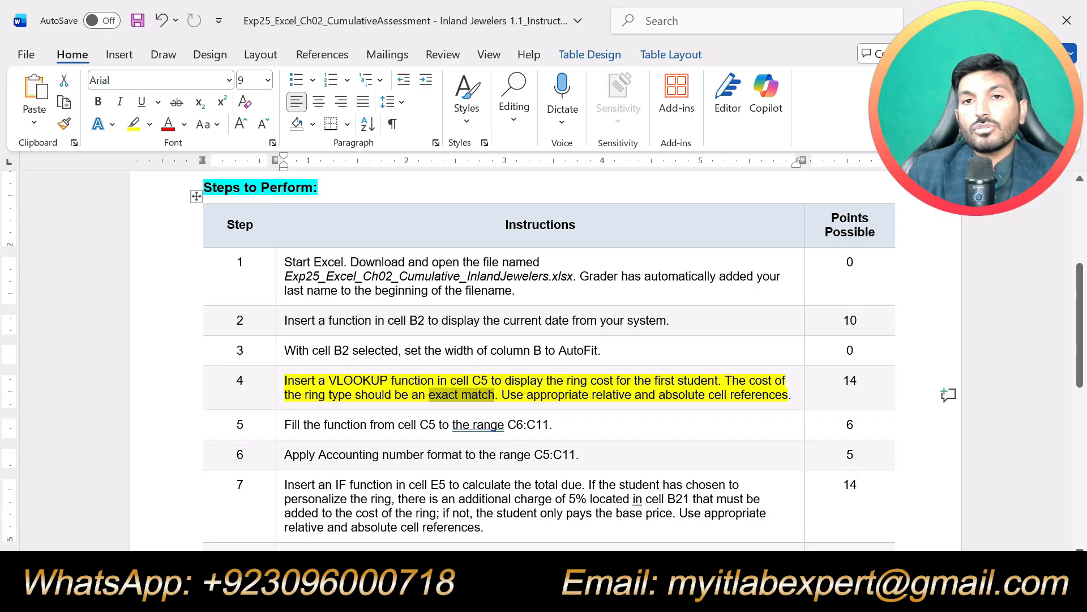
key(alt+Tab)
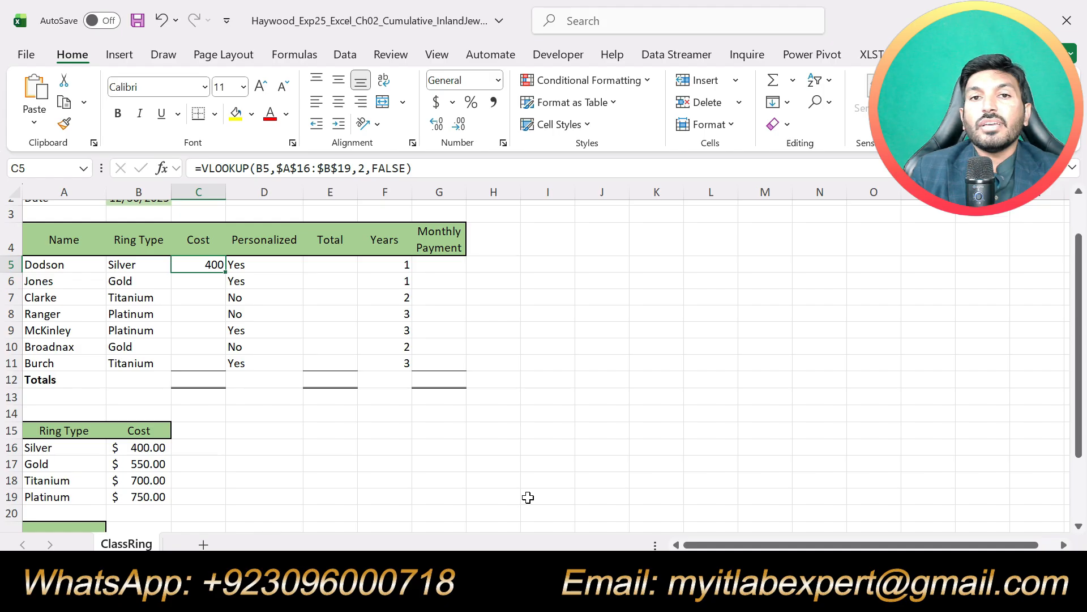
key(alt+Tab)
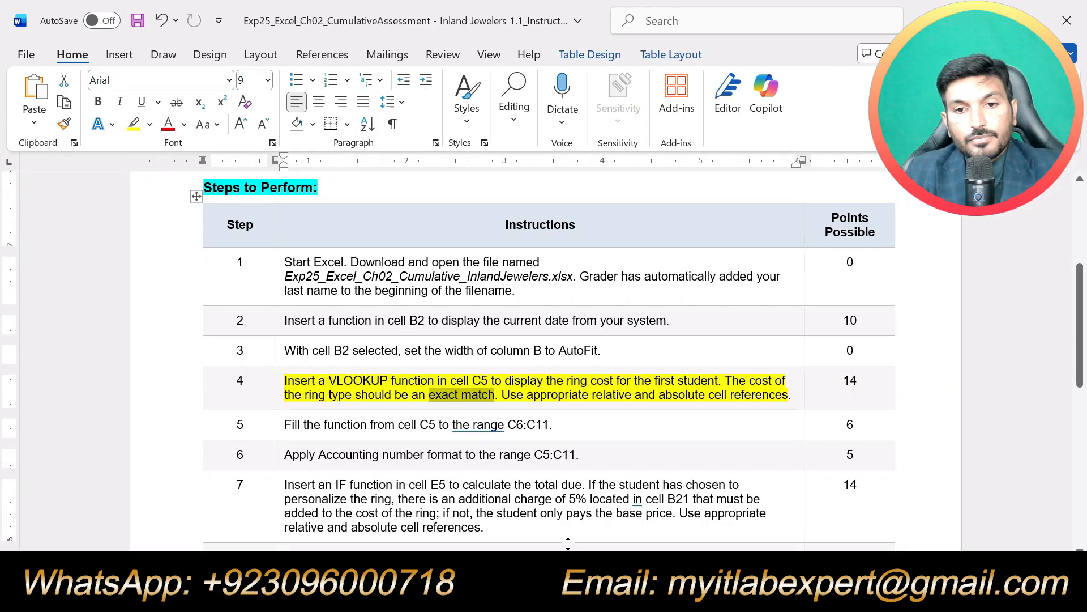
key(ctrl+z)
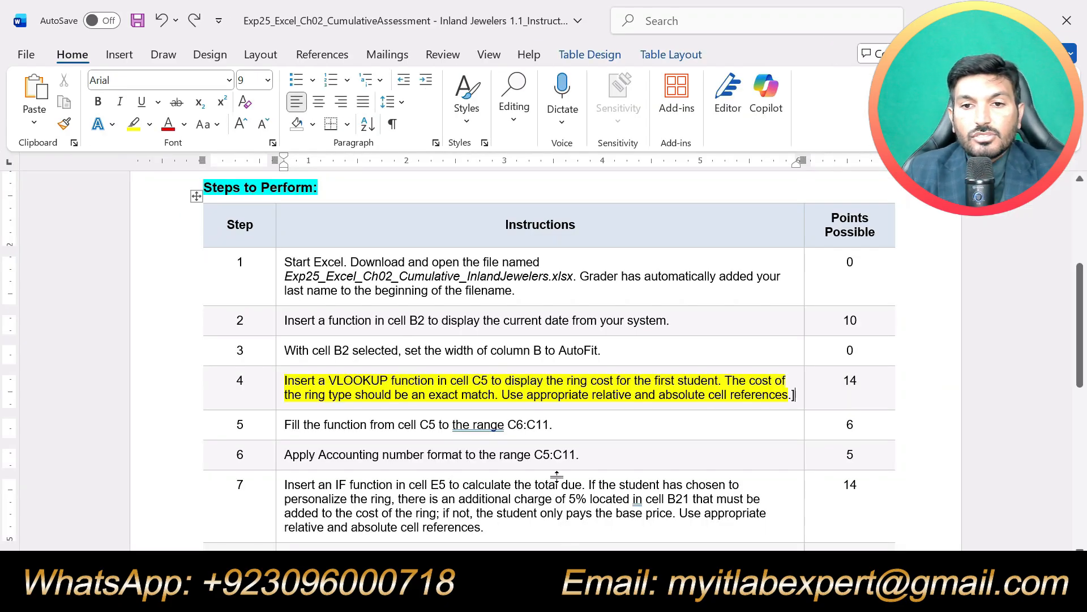
key(ctrl+z)
drag(452, 424, 284, 425)
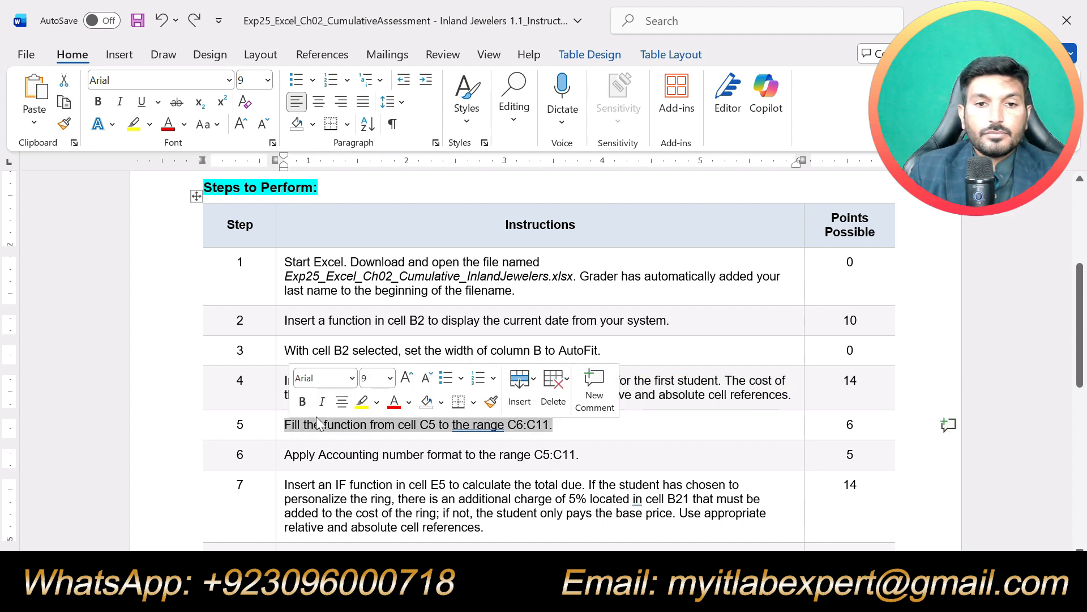
click(361, 401)
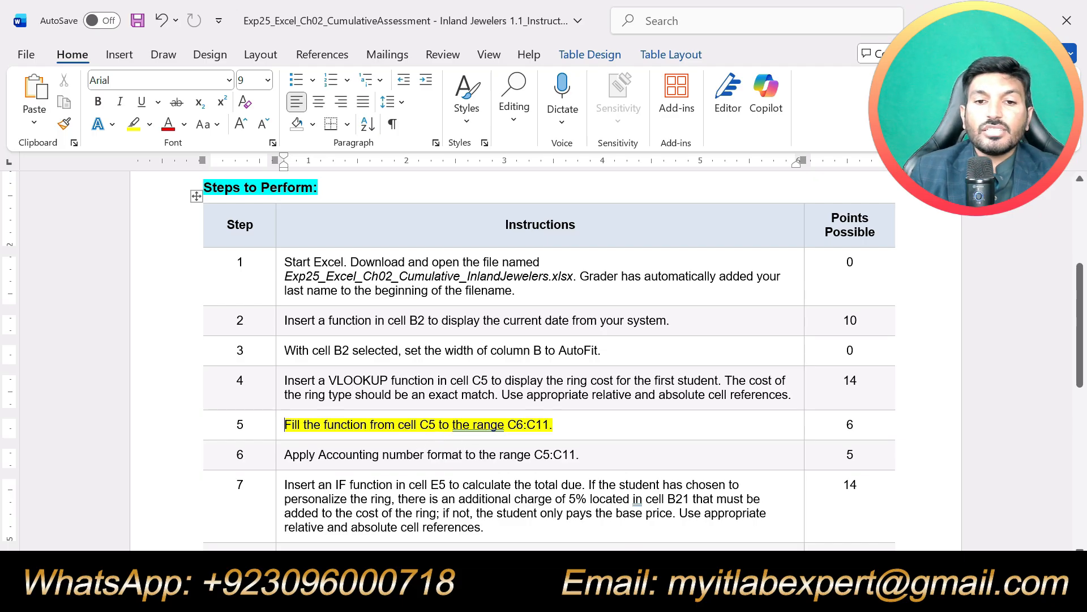
Step: Mark the target range in instruction 5, return to Excel and fill the VLOOKUP from C5 through C6:C11
drag(508, 424, 549, 425)
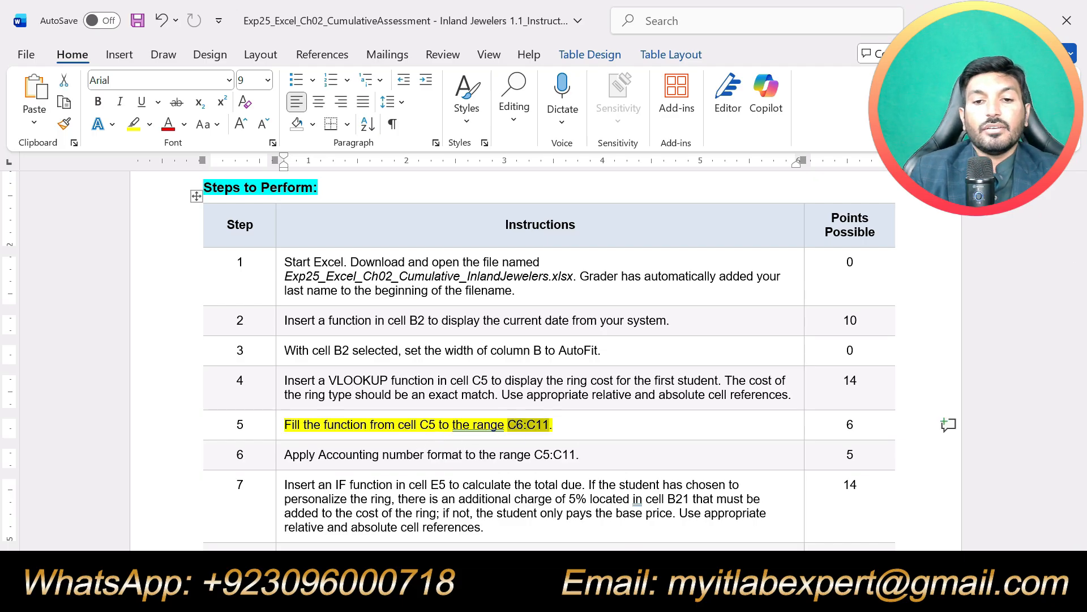
key(alt+Tab)
drag(224, 273, 224, 370)
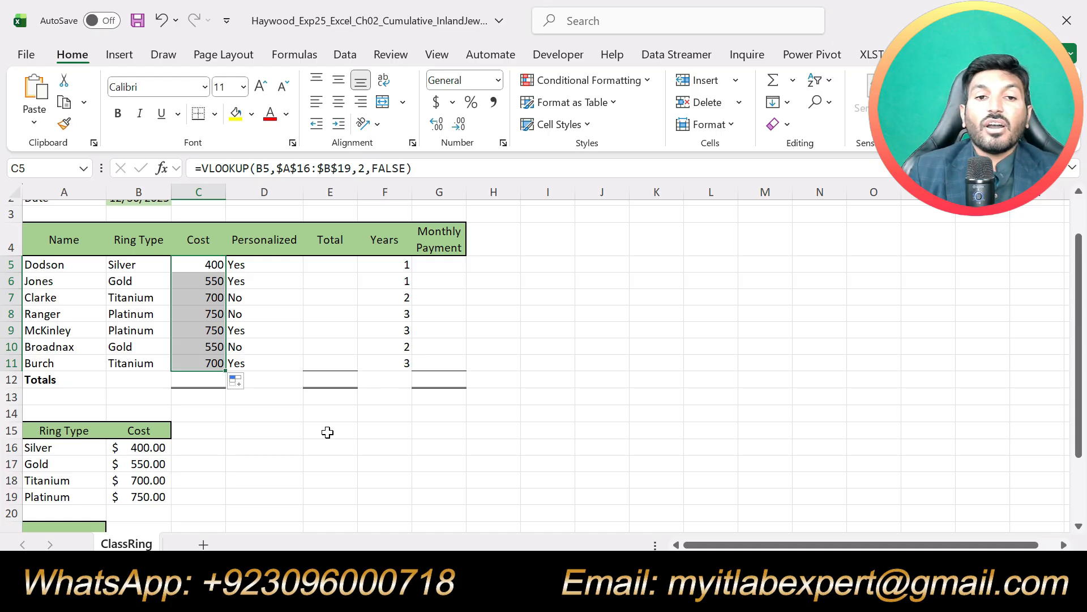
Step: Compare the filled costs for the Titanium ring in row 11 and the Platinum ring in row 8 with the ring cost table
click(135, 363)
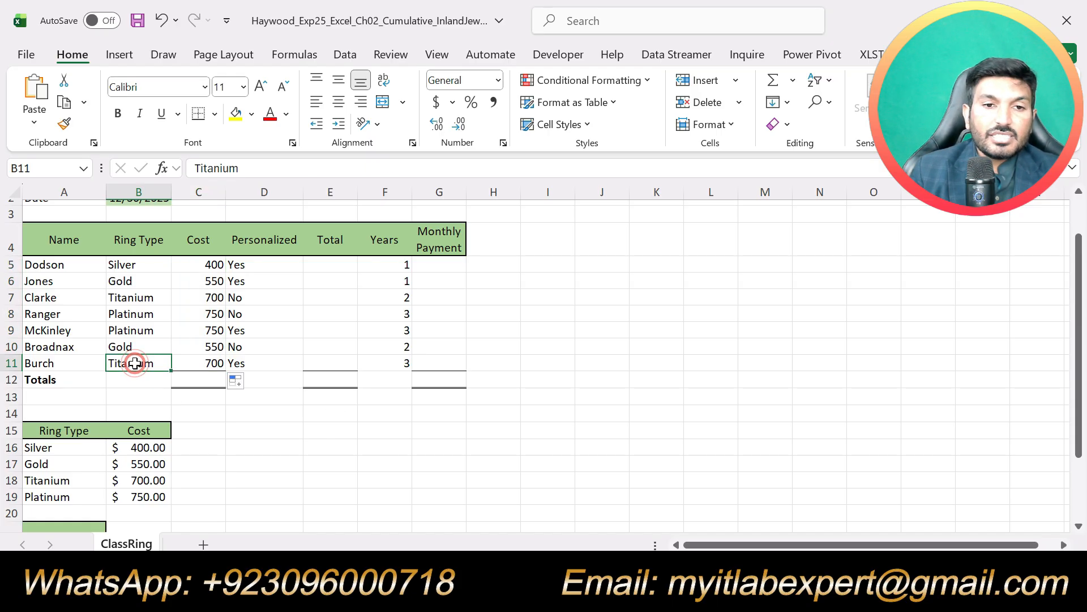
click(217, 365)
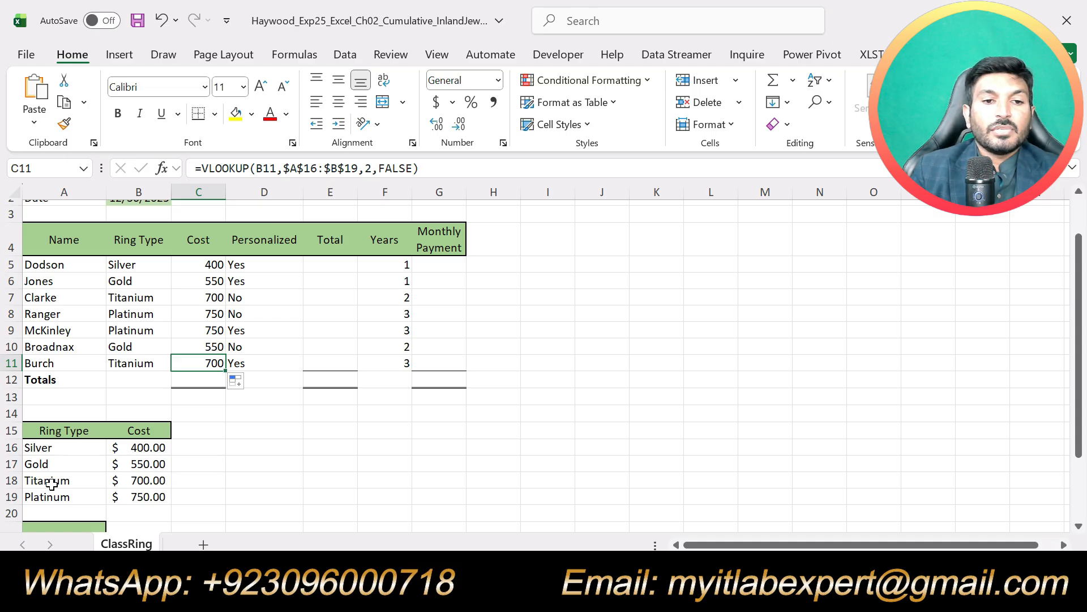
click(62, 479)
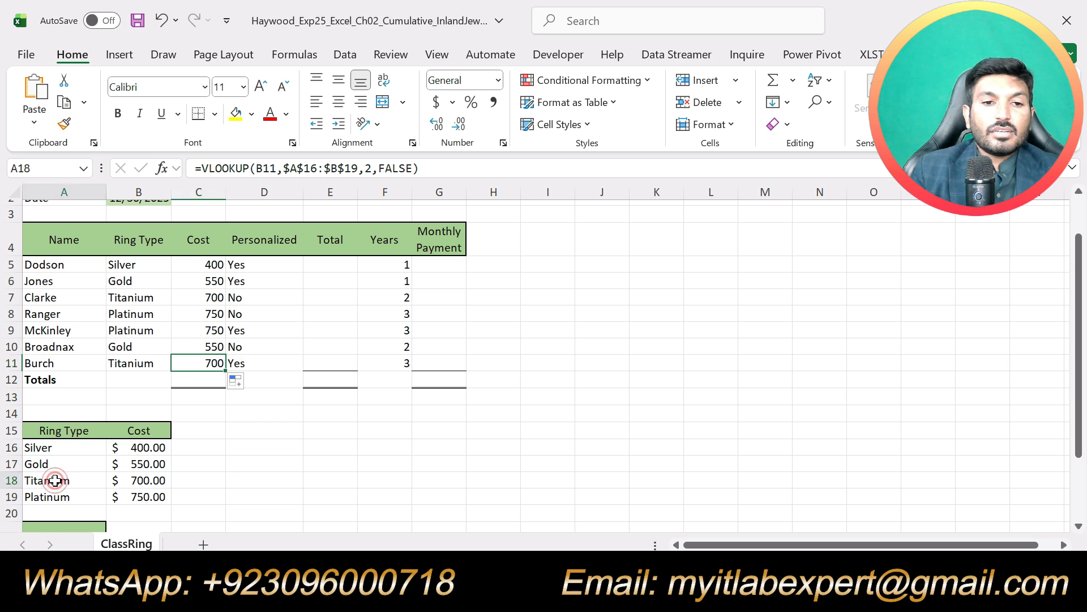
click(151, 479)
click(63, 481)
click(63, 496)
click(152, 497)
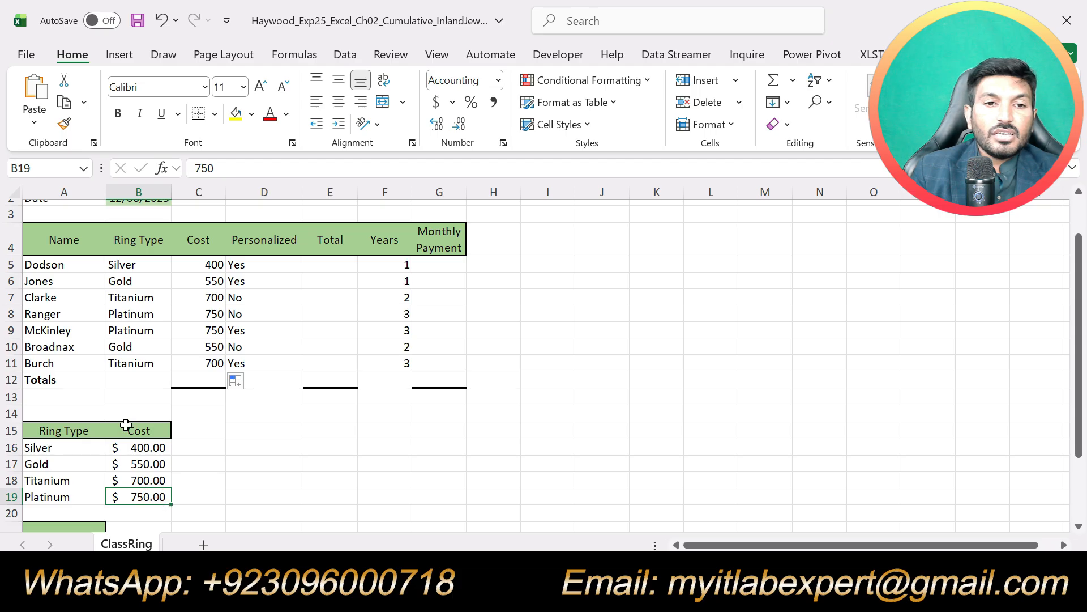
click(138, 314)
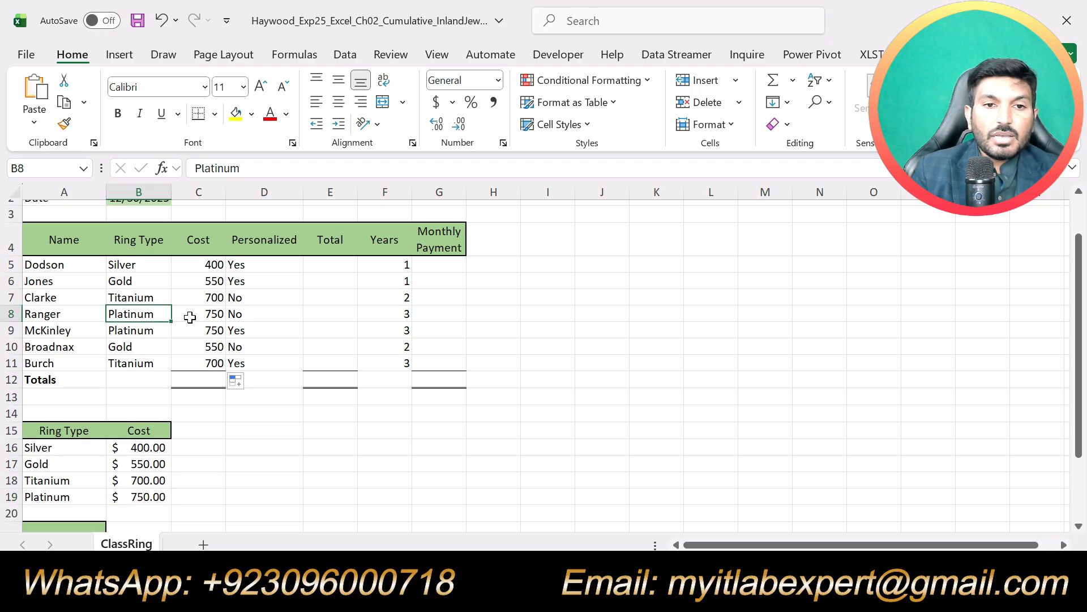
click(218, 313)
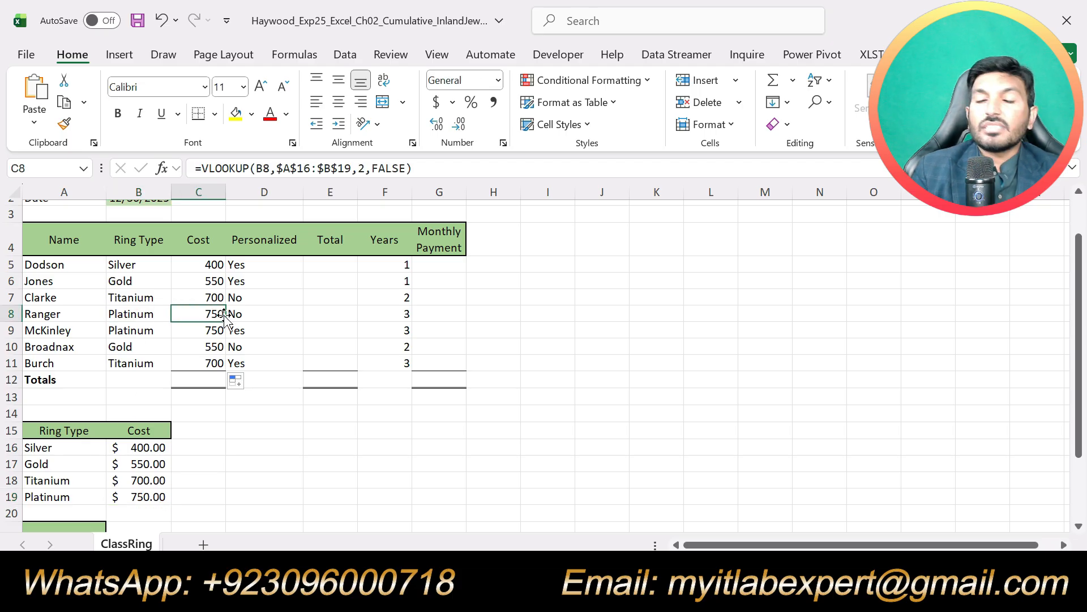
click(547, 471)
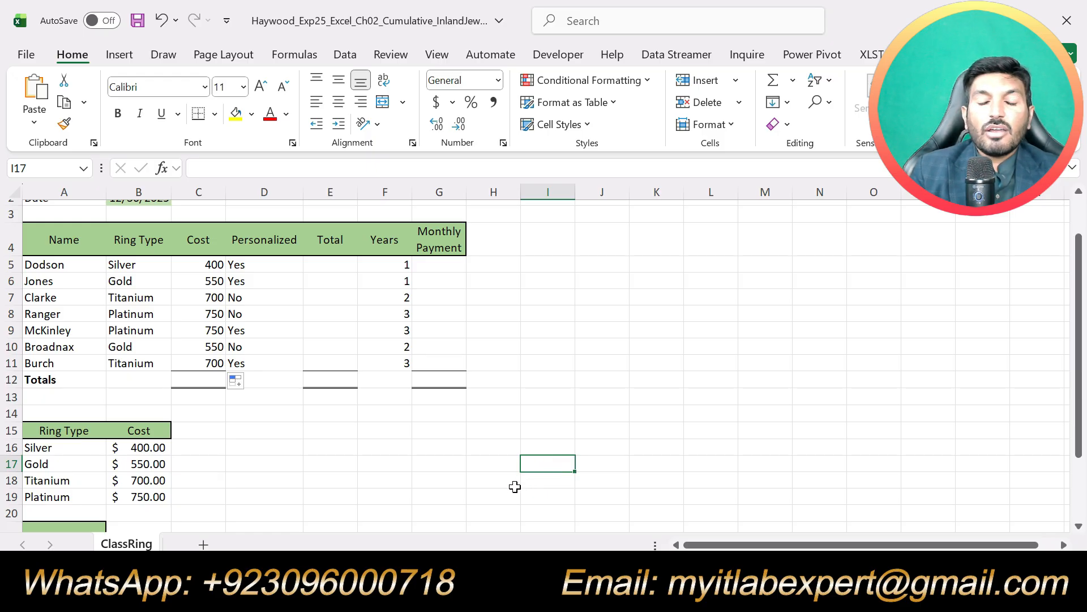
Step: Switch to Word, remove the highlight from instruction 5 and highlight instruction 6 in yellow
key(alt+Tab)
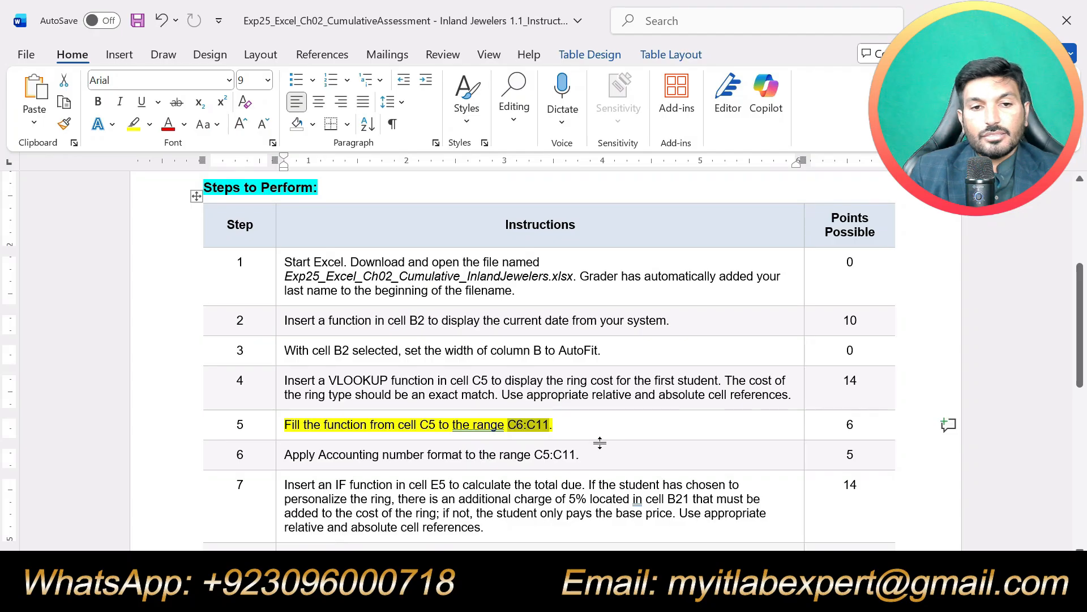
key(ctrl+z)
drag(579, 454, 284, 454)
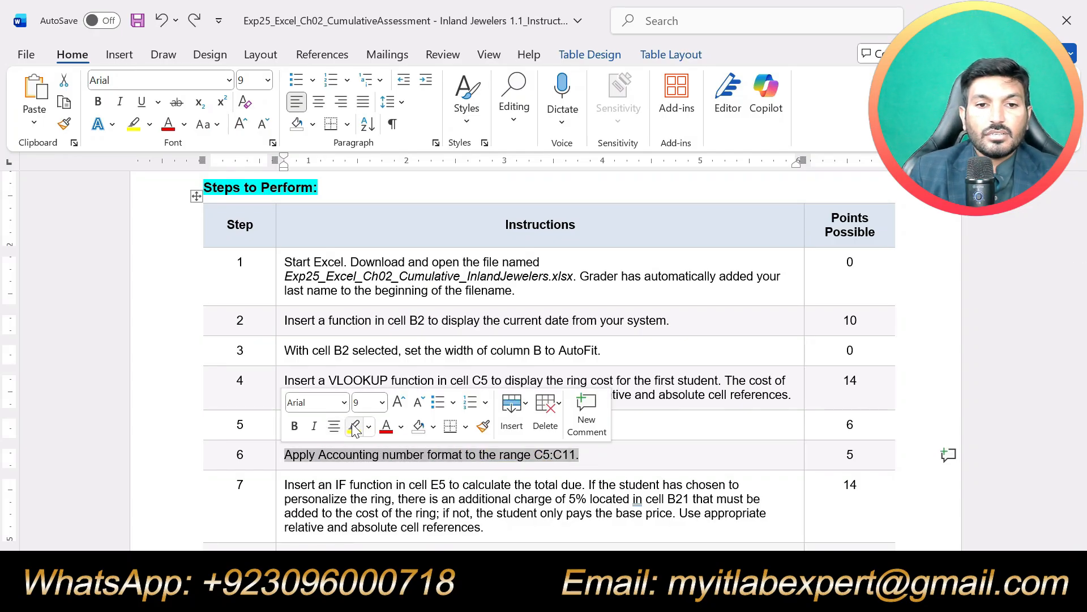
click(355, 426)
click(353, 460)
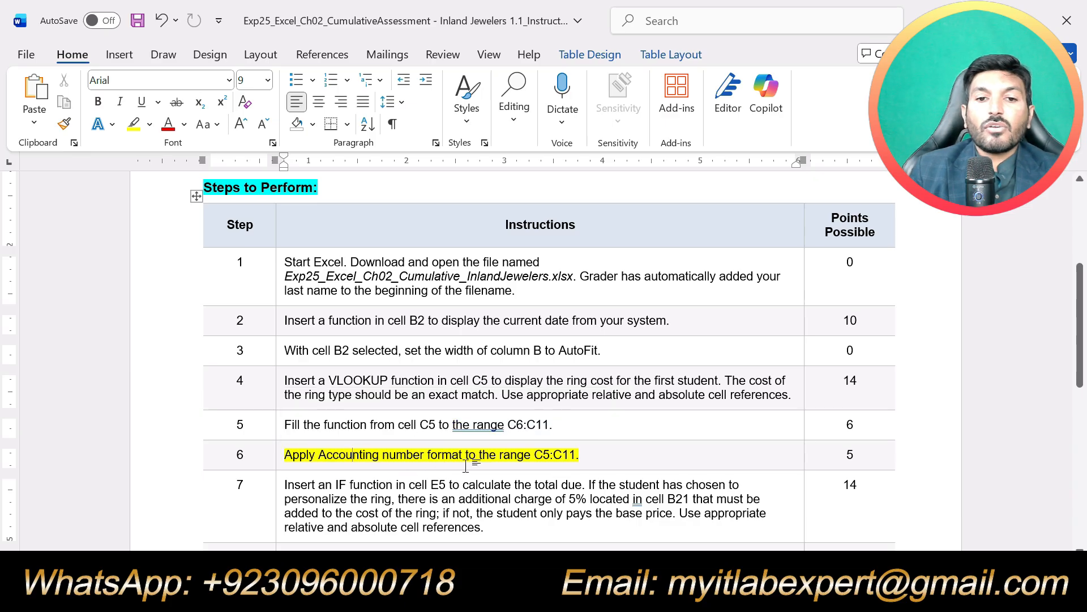
Step: Mark the range in instruction 6, return to Excel and apply the Accounting number format to C5:C11
drag(534, 455, 575, 454)
key(alt+Tab)
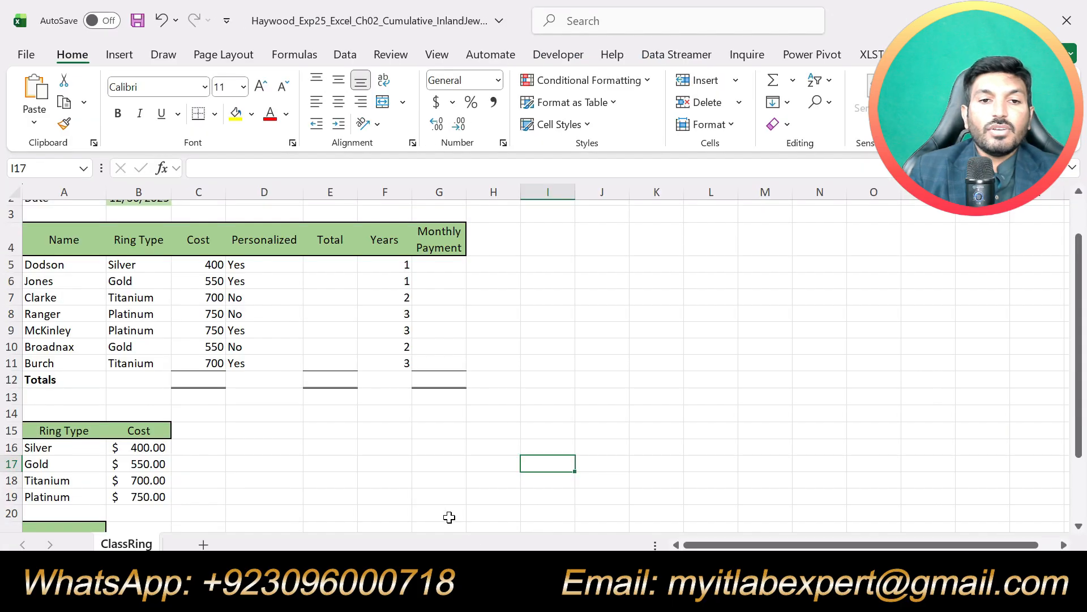
drag(216, 262, 216, 363)
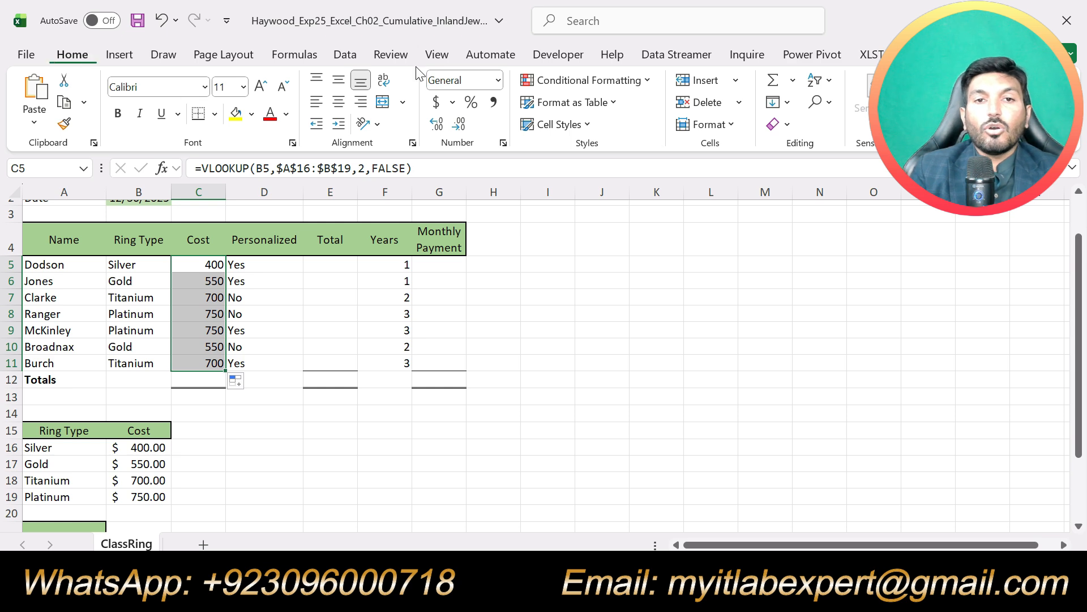
click(499, 81)
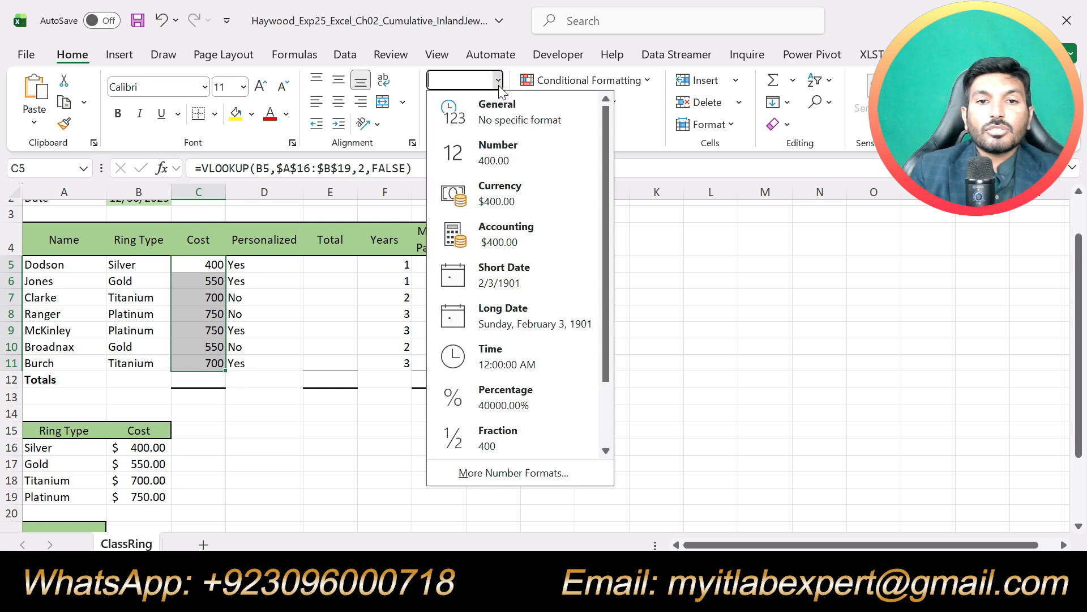
click(497, 244)
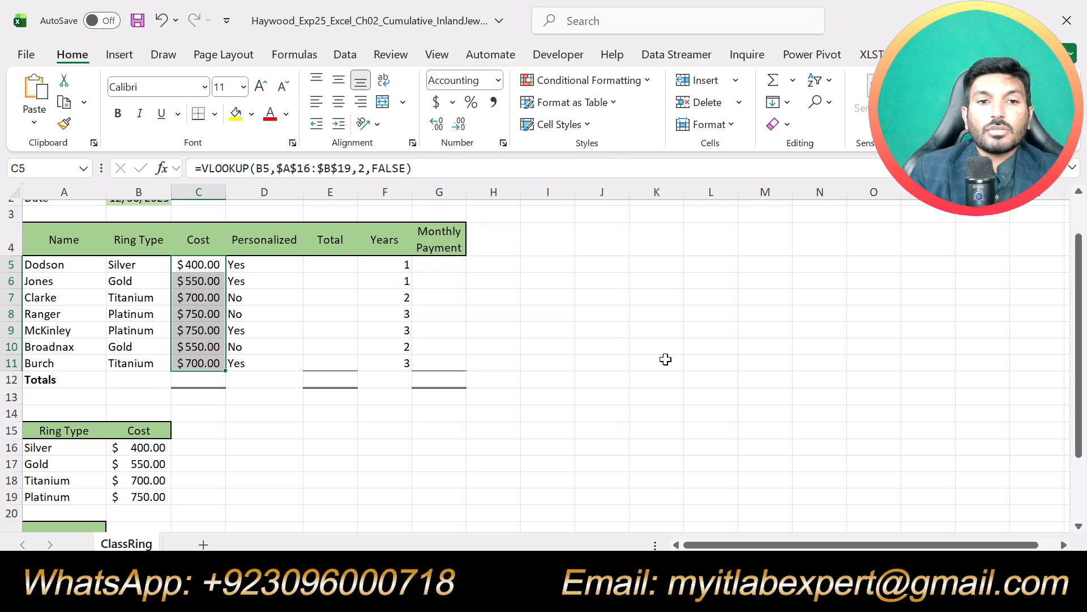
click(619, 424)
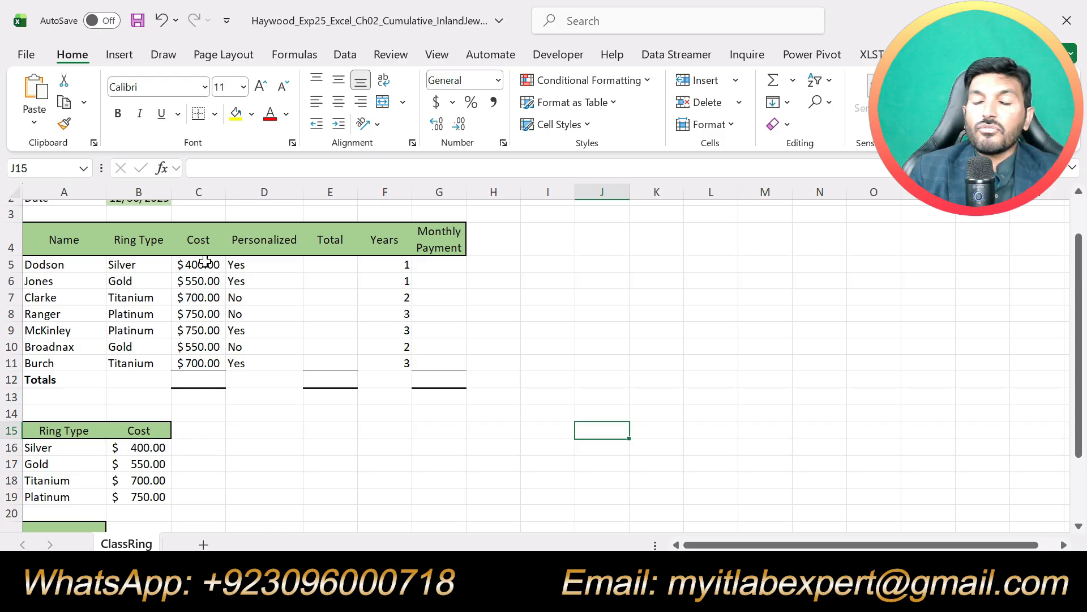
click(600, 445)
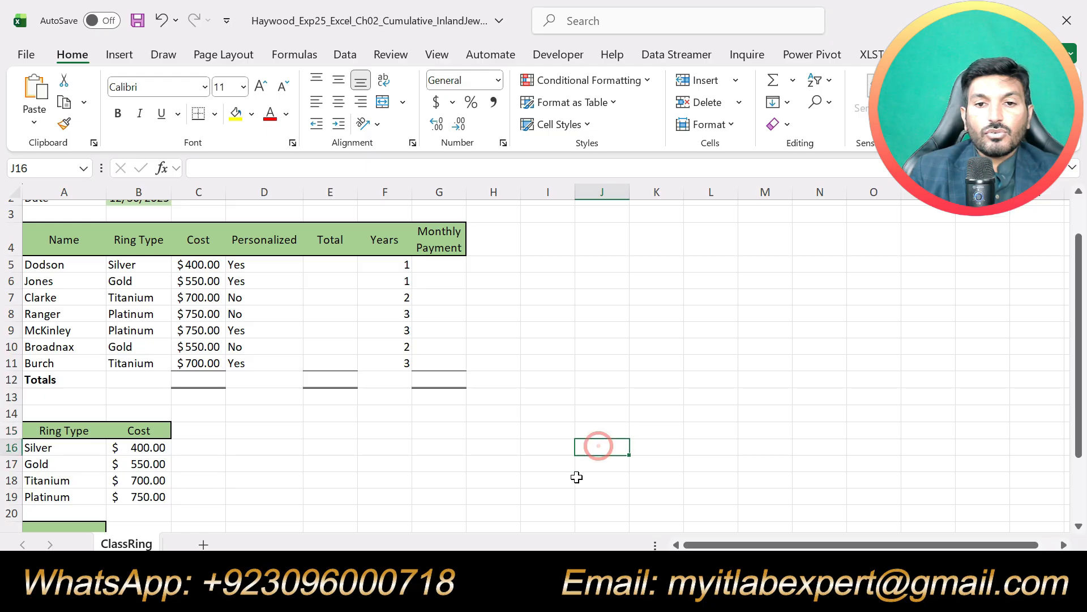
Step: Switch to Word, remove the highlight from instruction 6 and highlight the IF function instruction 7 in yellow
click(520, 596)
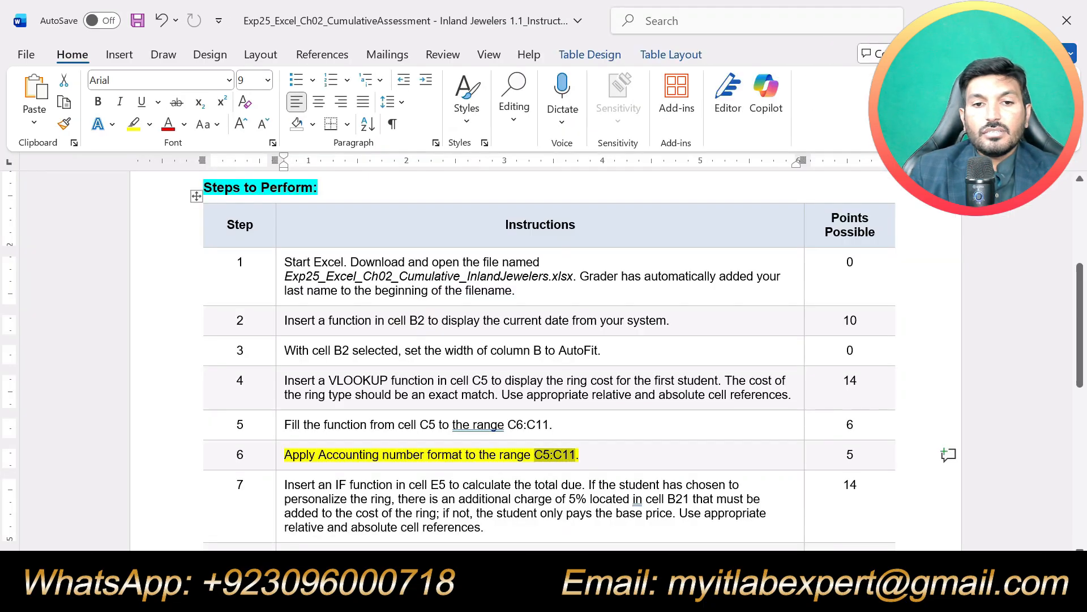
scroll(683, 445, down, 5)
scroll(548, 351, up, 2)
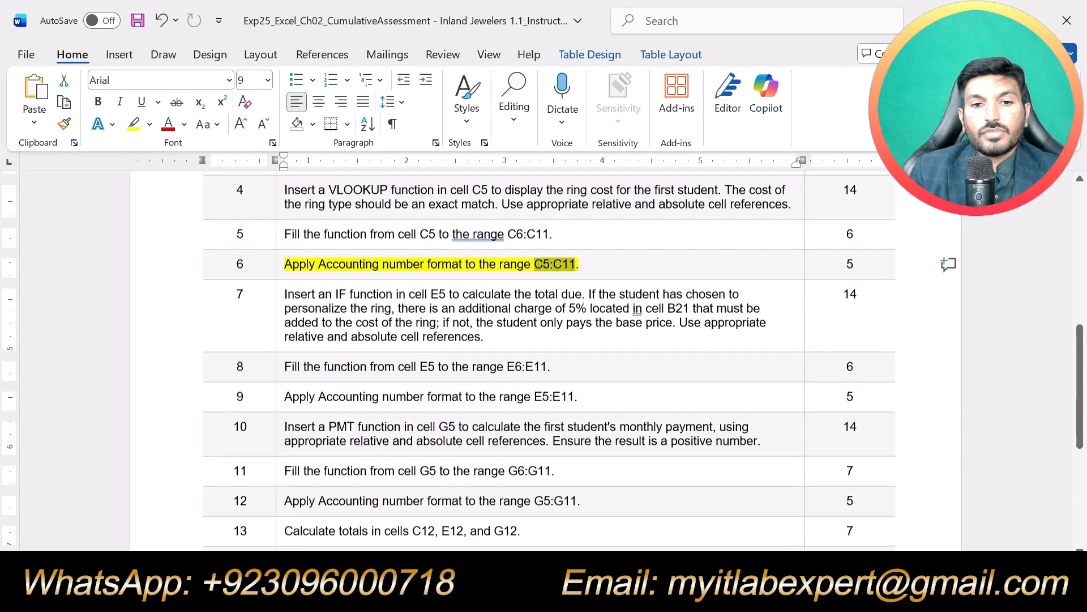
key(ctrl+z)
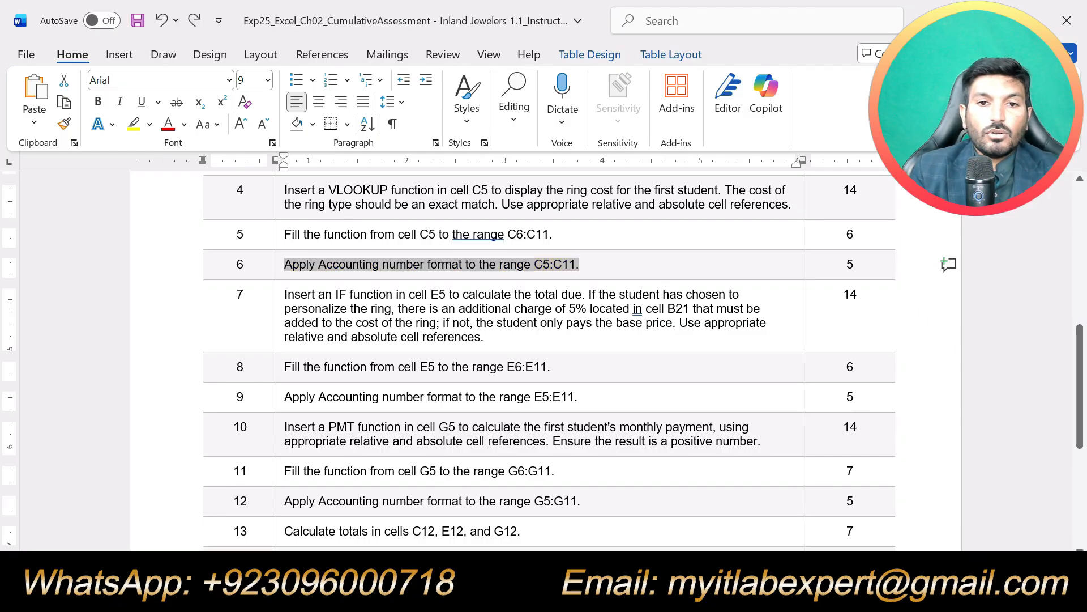
drag(484, 338, 365, 283)
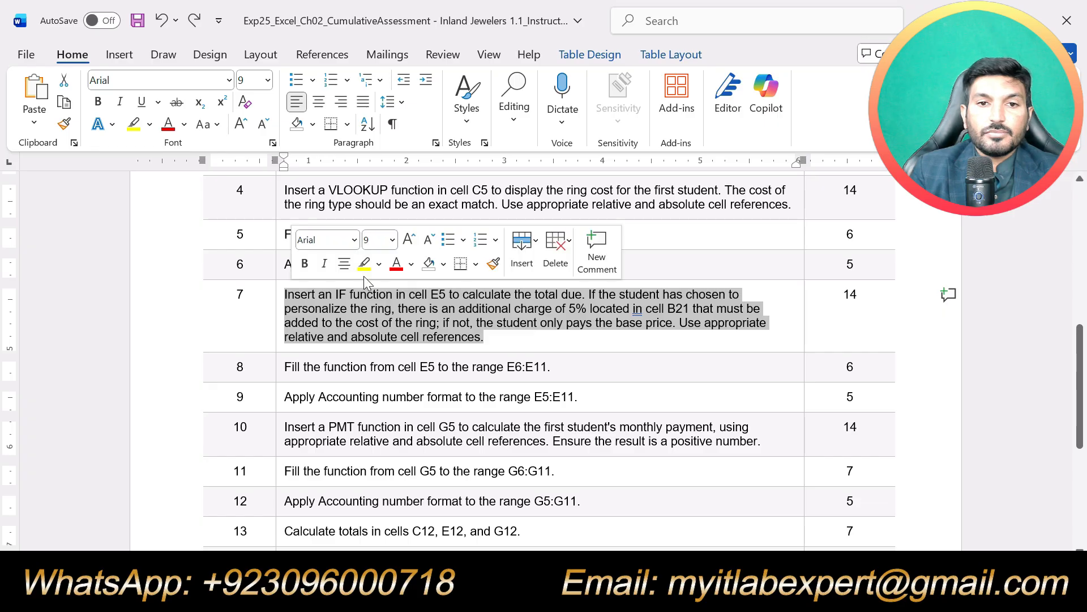
click(364, 263)
click(413, 322)
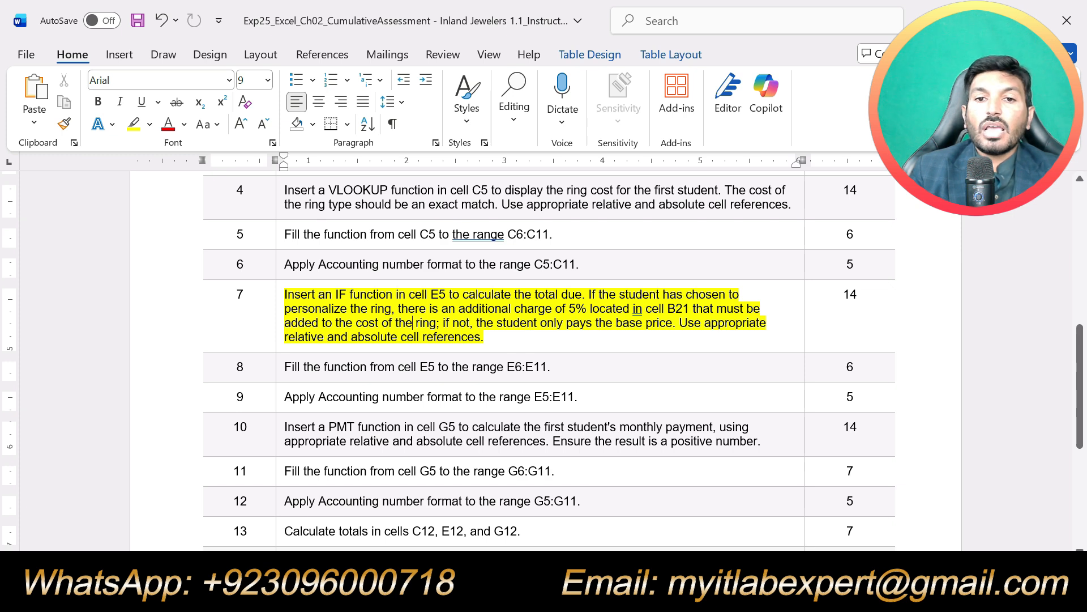
Step: Switch to Excel, recheck instruction 7 in Word, and start an IF function in cell E5 with its function arguments open
key(alt+Tab)
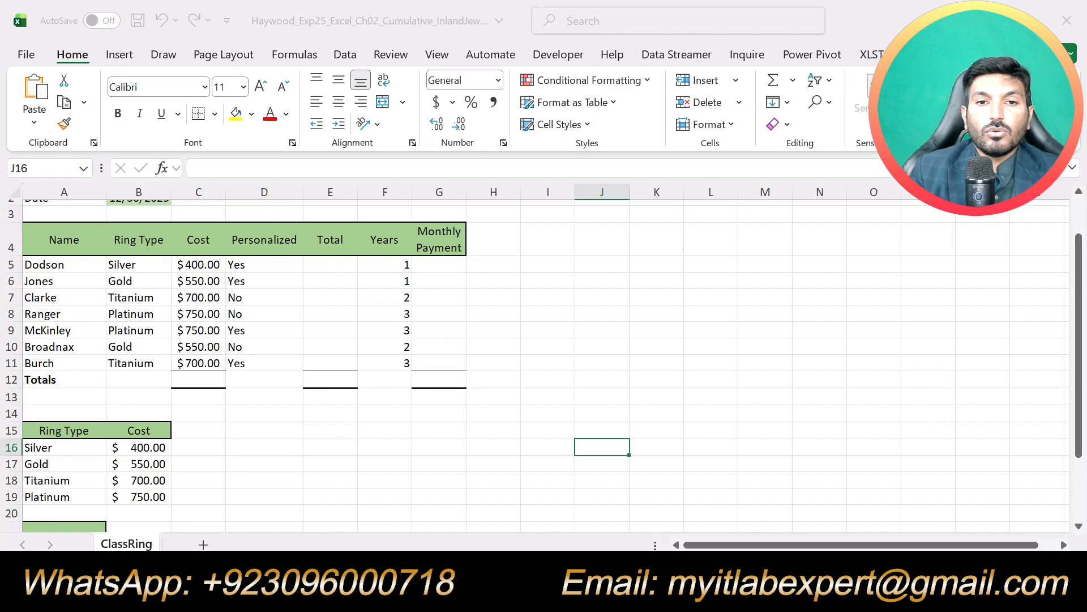
click(335, 269)
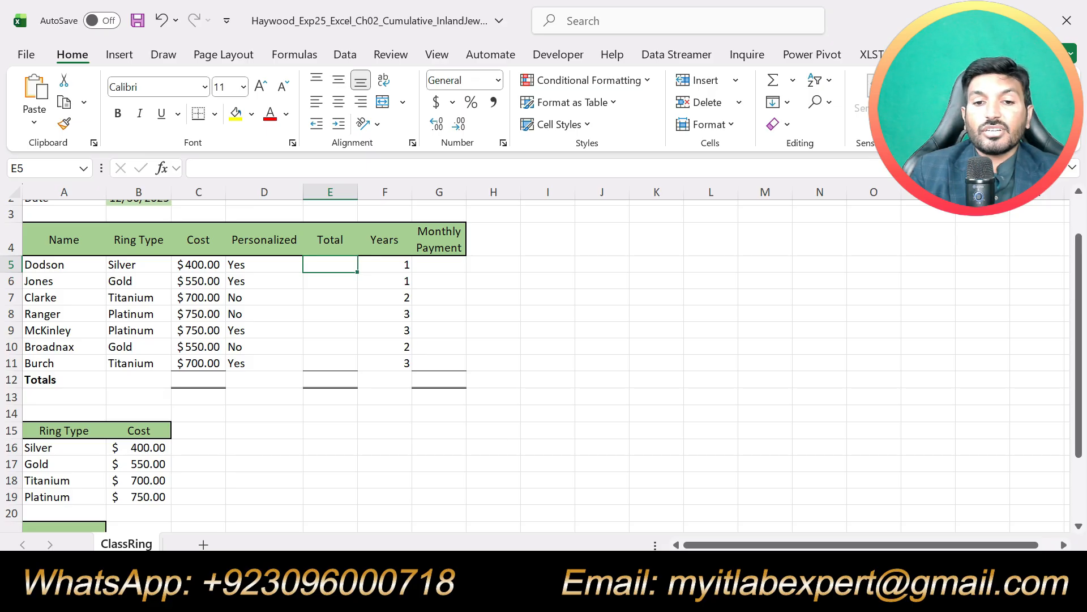
key(alt+Tab)
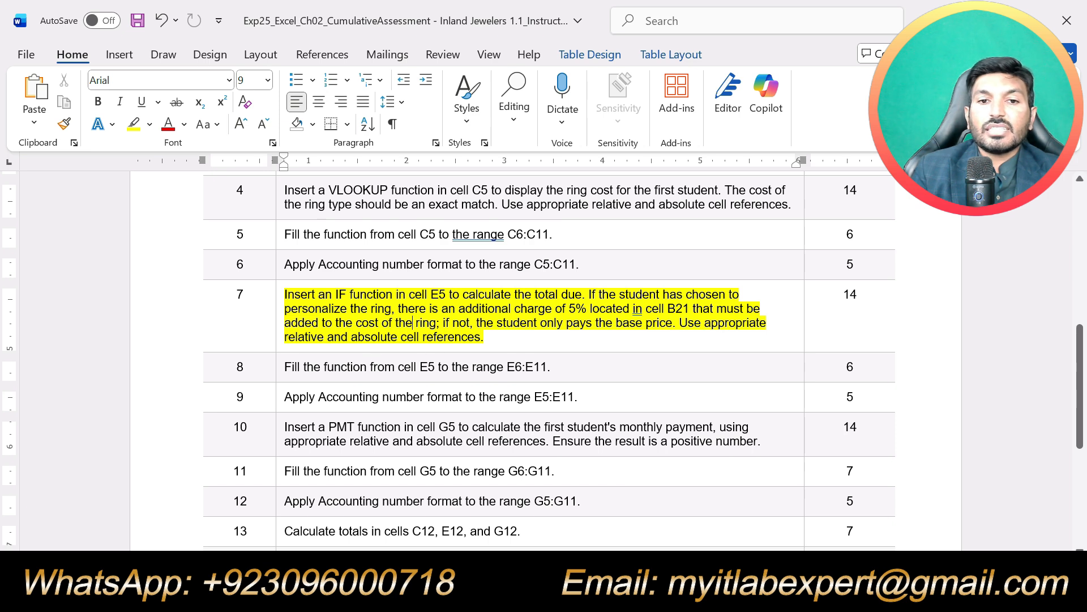
click(515, 337)
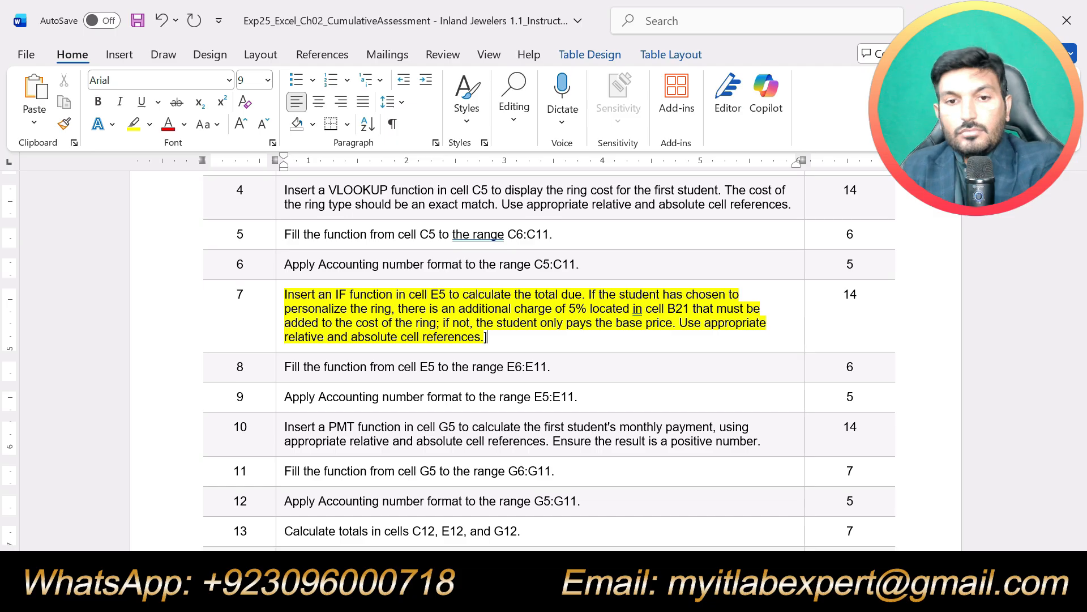
key(alt+Tab)
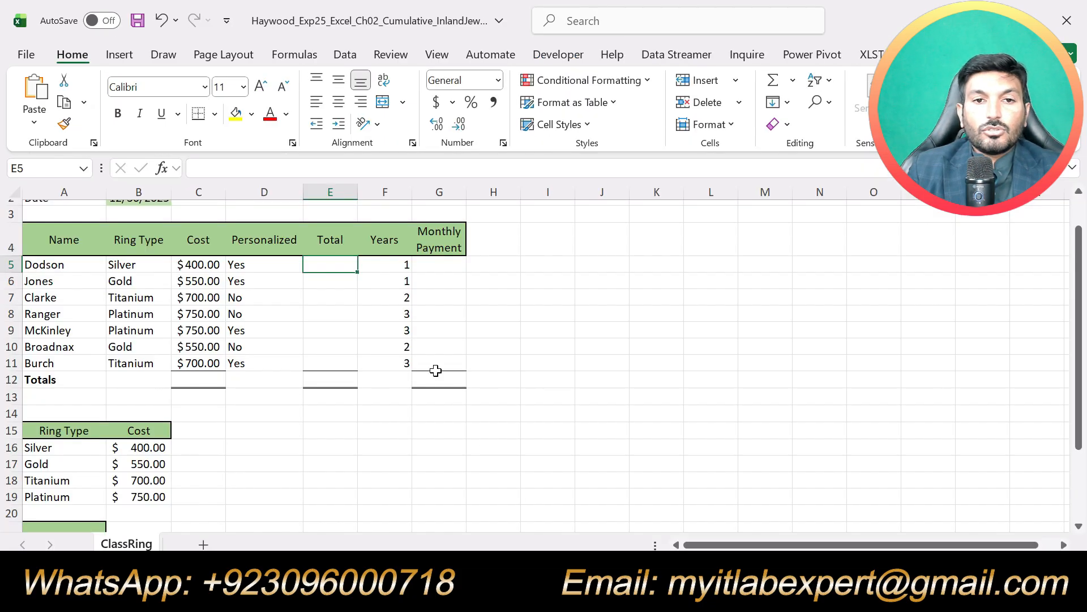
click(324, 260)
text(=)
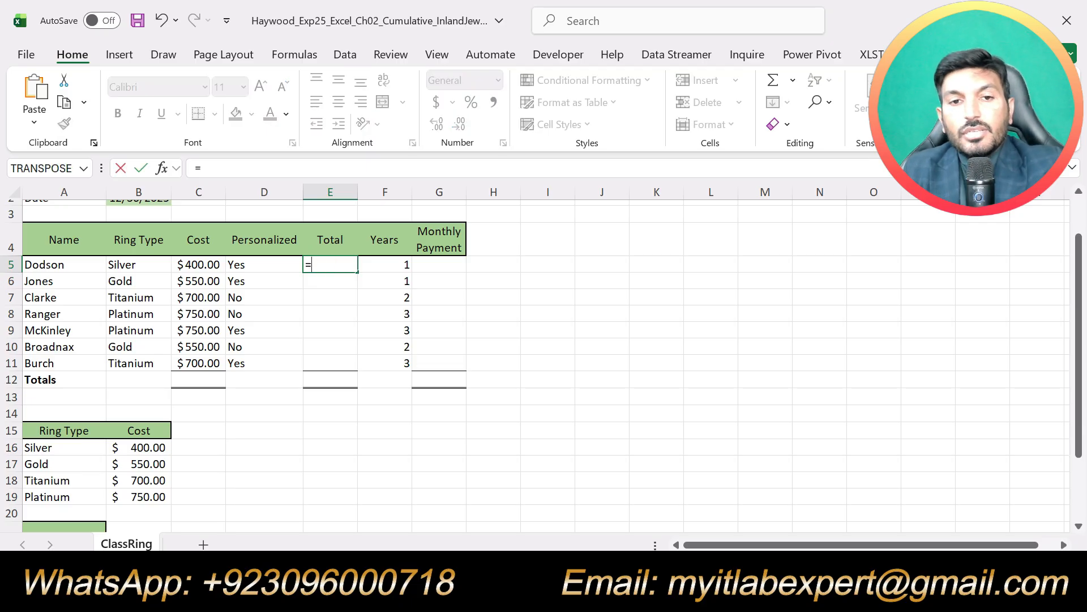
text(IF)
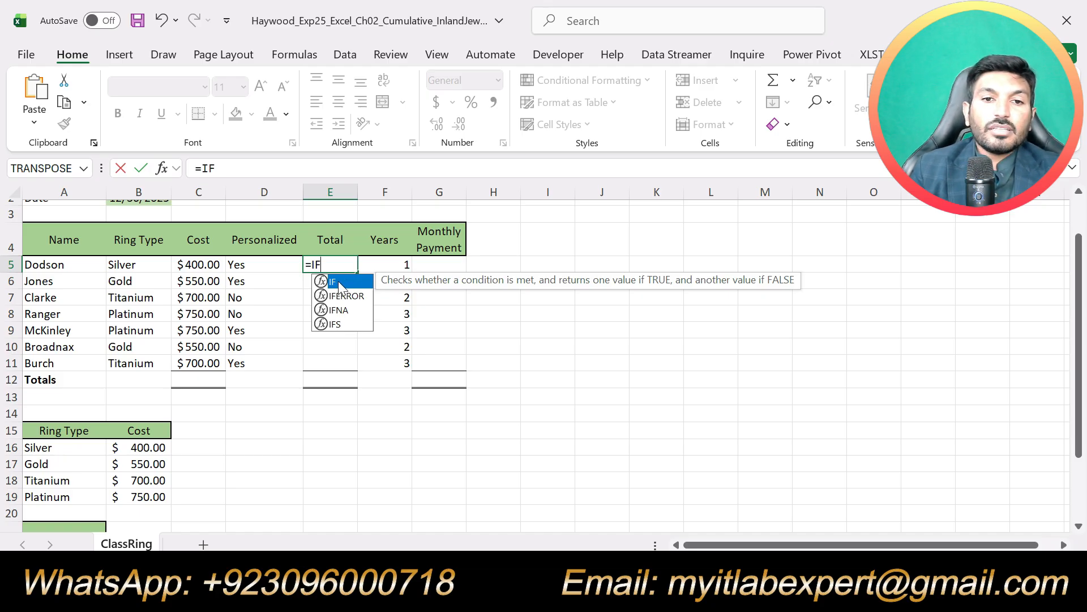
double_click(336, 281)
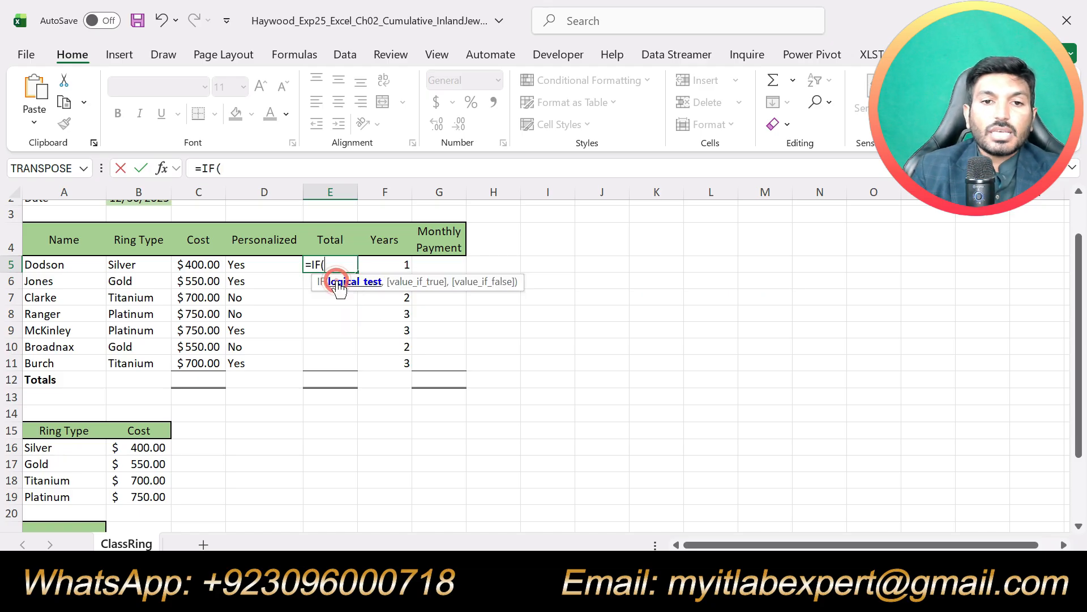
click(162, 169)
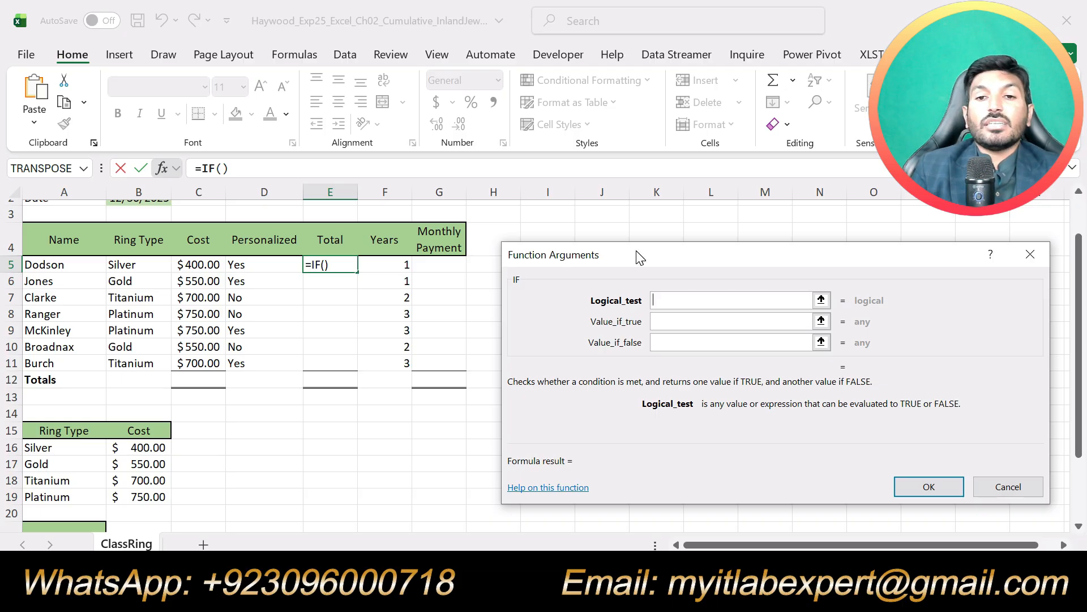
Step: Check the "personalize the ring" condition in Word, return to Excel and set the IF logical test to D5="Yes"
click(682, 301)
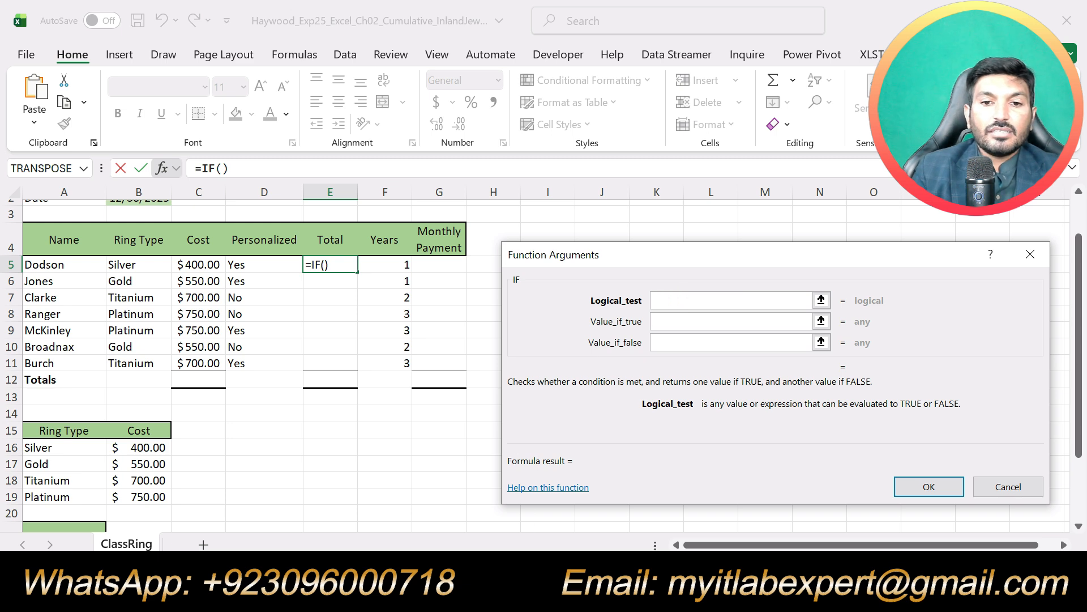
key(alt+Tab)
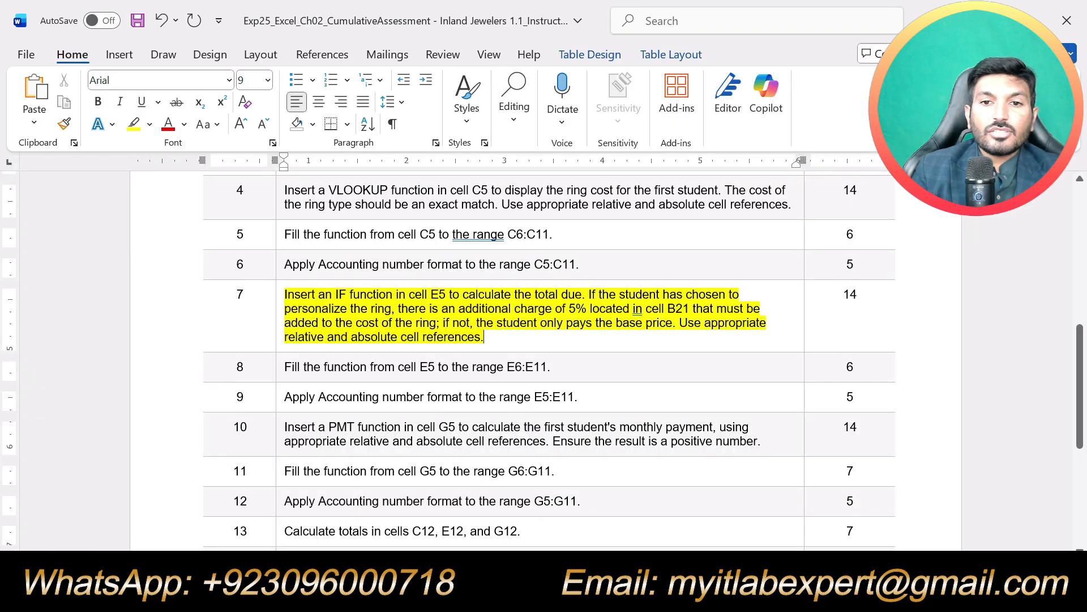
drag(398, 309, 285, 309)
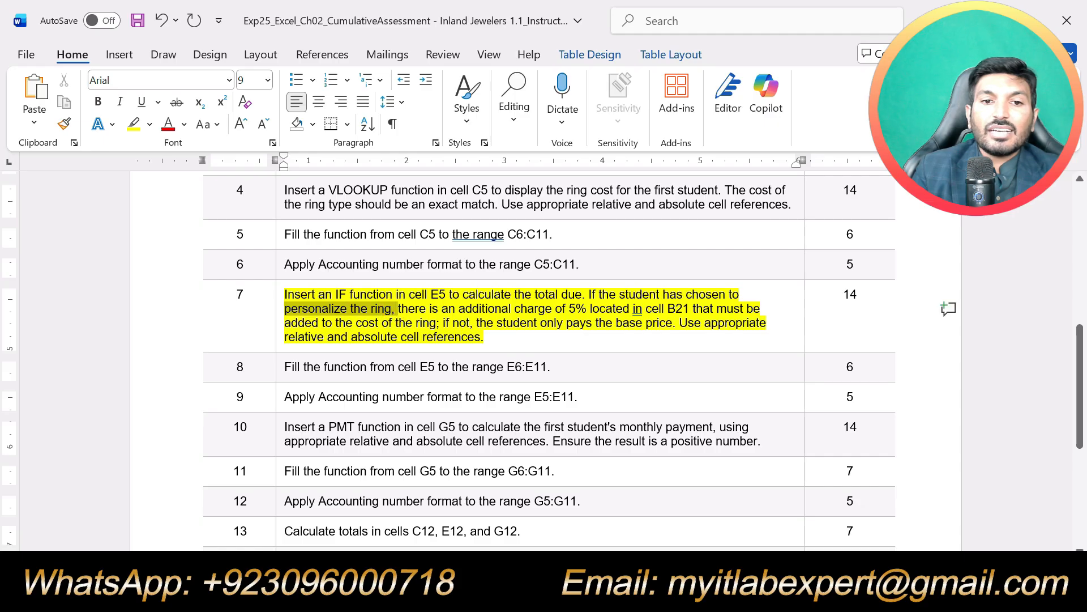
key(alt+Tab)
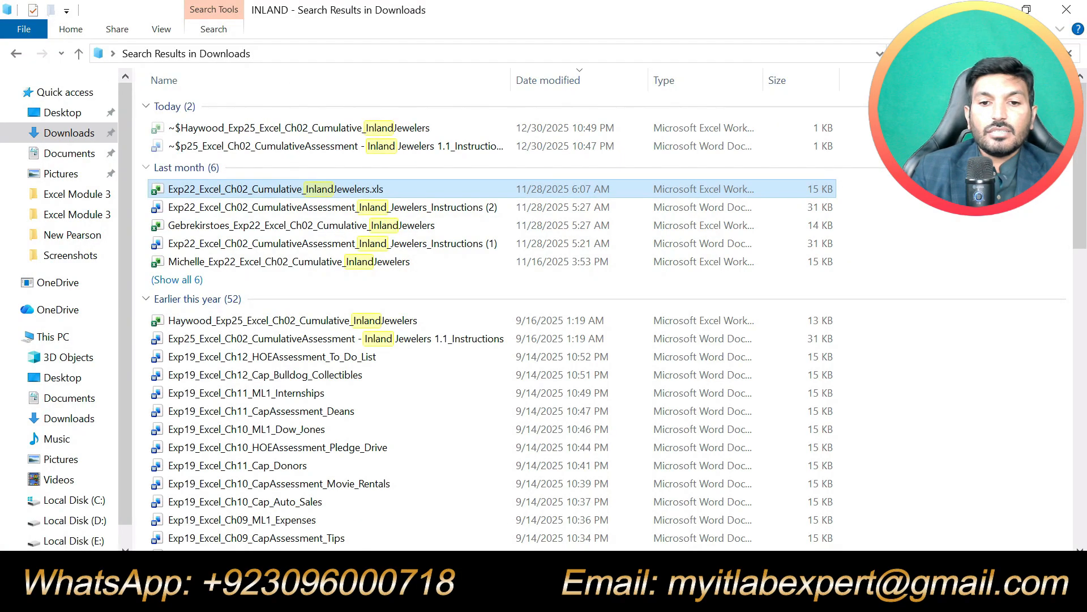
key(alt+Tab)
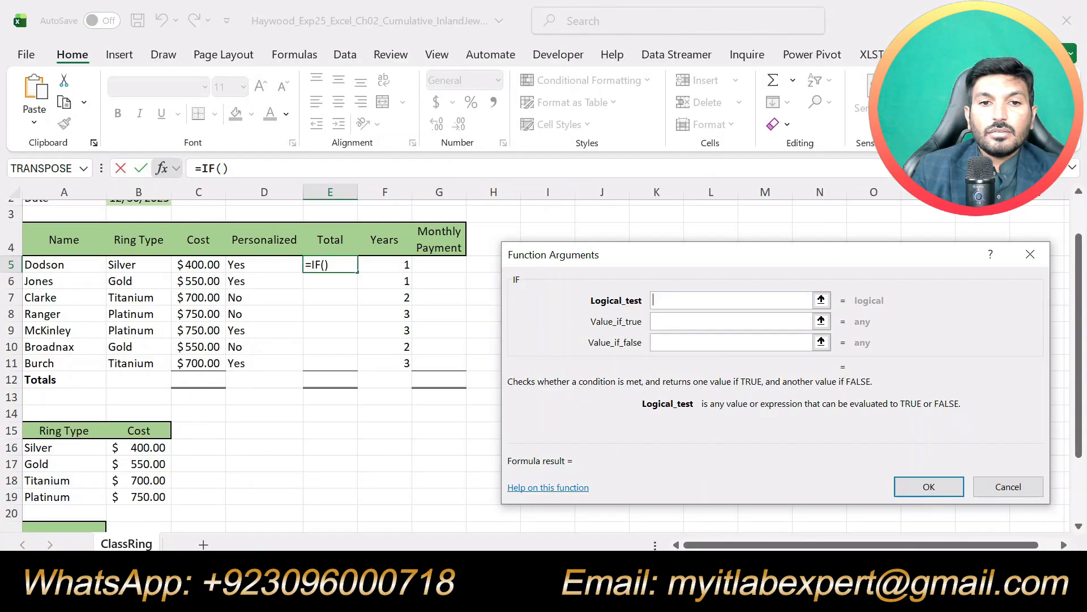
click(256, 269)
text(=)
text(Y)
key(BackSpace)
text("Yes")
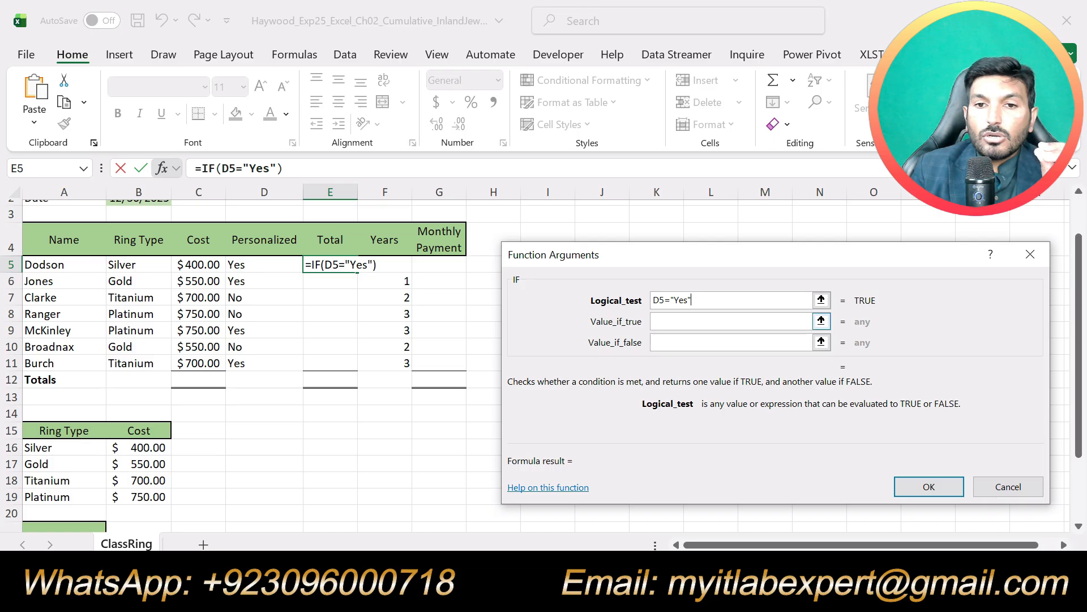
Step: Enter C5+(C5*B21 as the beginning of the IF function's value-if-true argument, referencing the ring cost and personalizing surcharge
click(684, 320)
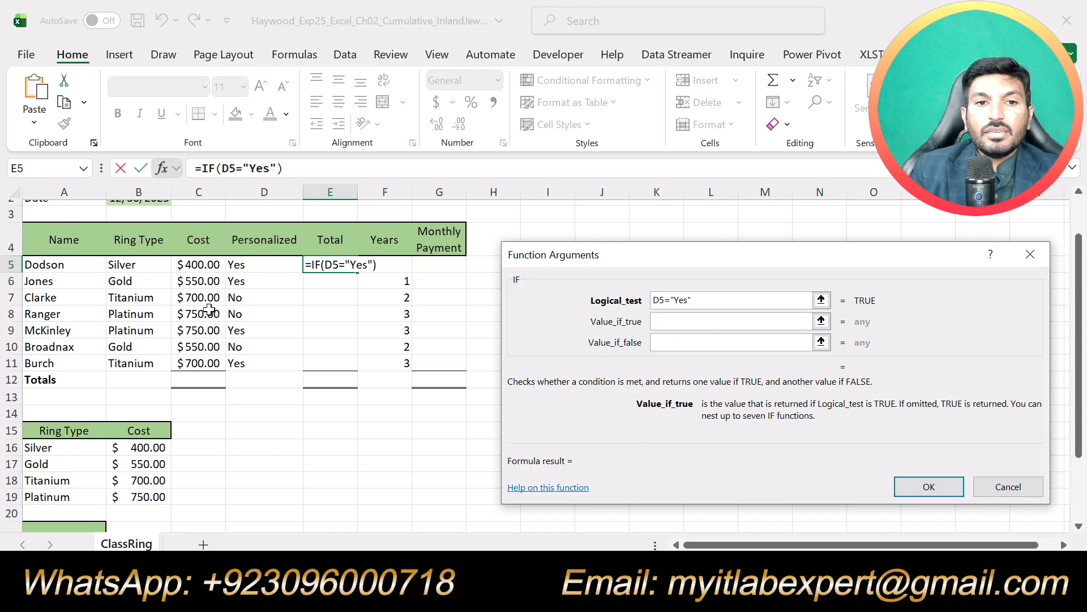
click(215, 264)
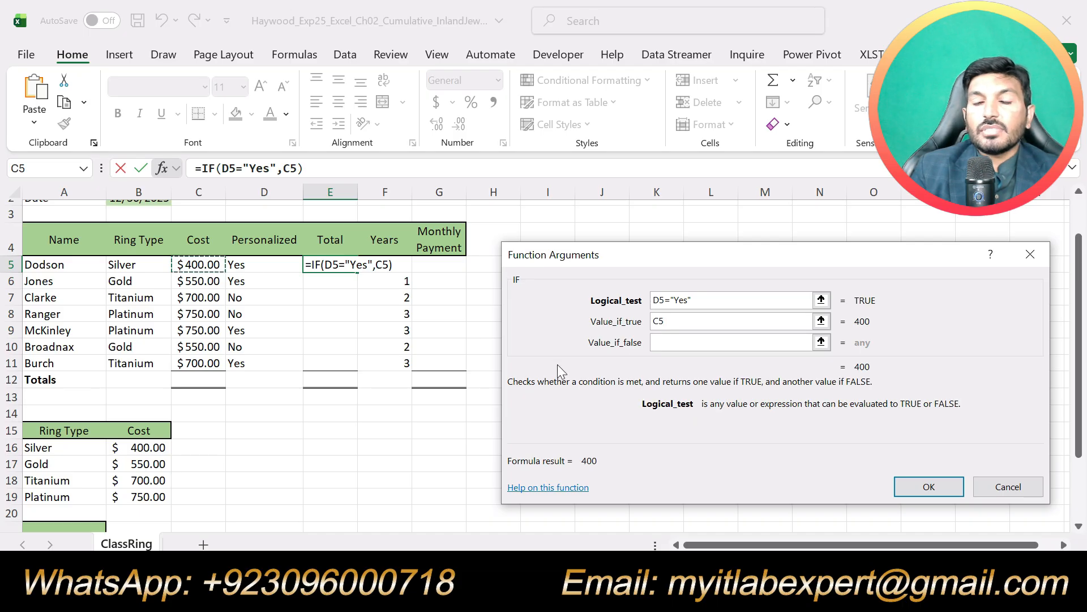
text(+()
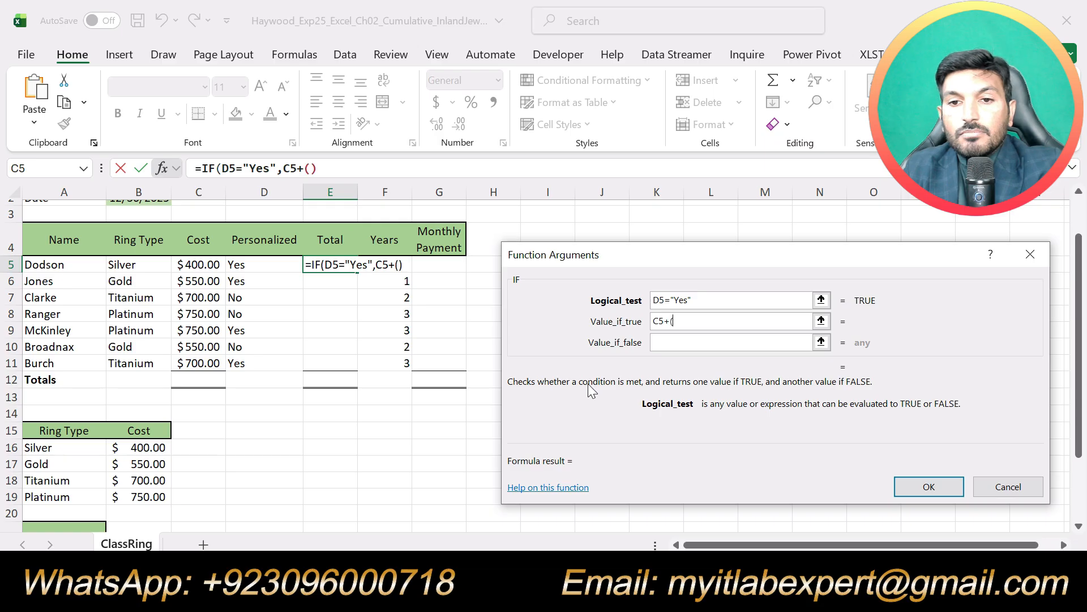
click(204, 264)
text(*)
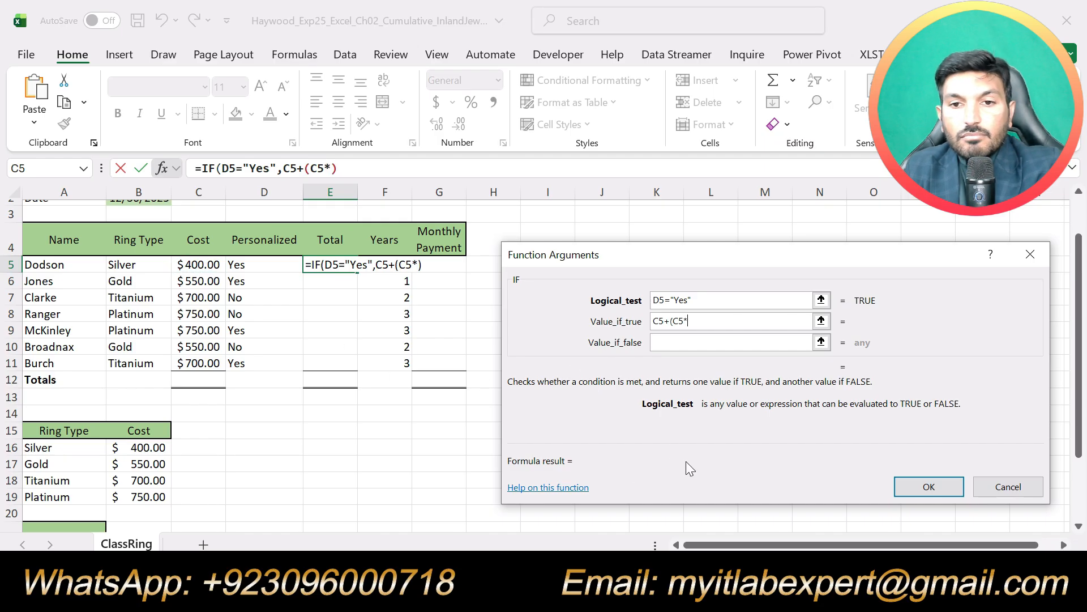
scroll(142, 453, down, 2)
click(137, 449)
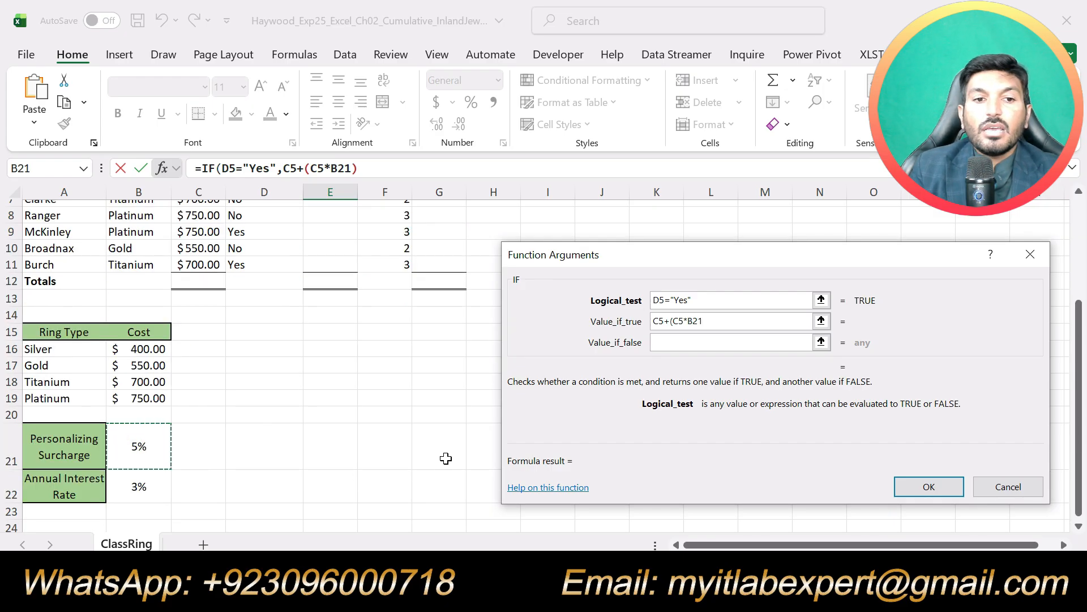
scroll(451, 460, up, 2)
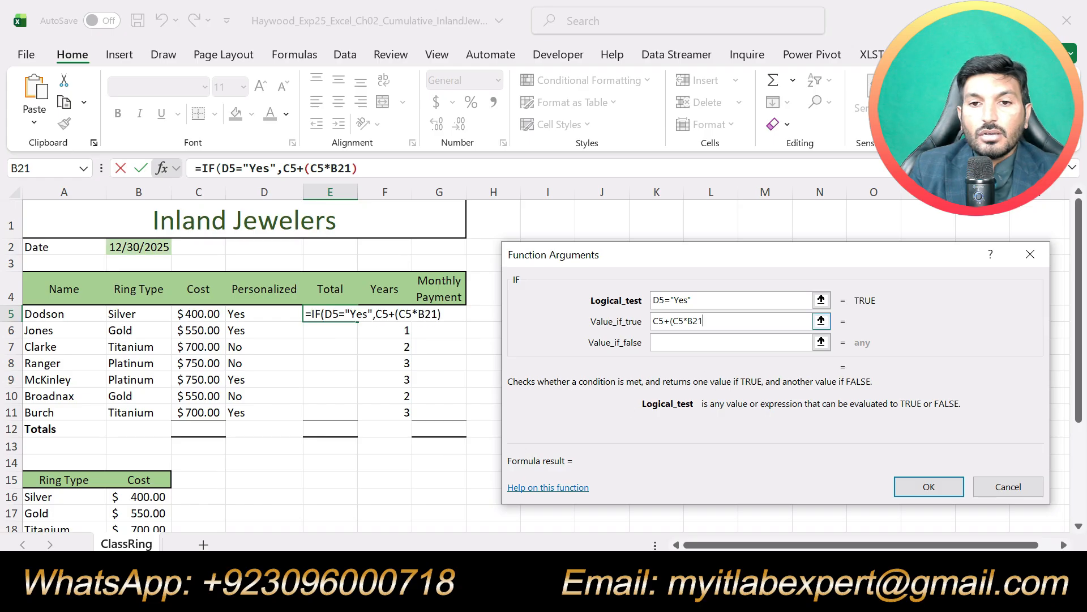
Step: Make the B21 reference absolute and close the parenthesis so the value-if-true argument reads C5+(C5*$B$21)
click(689, 321)
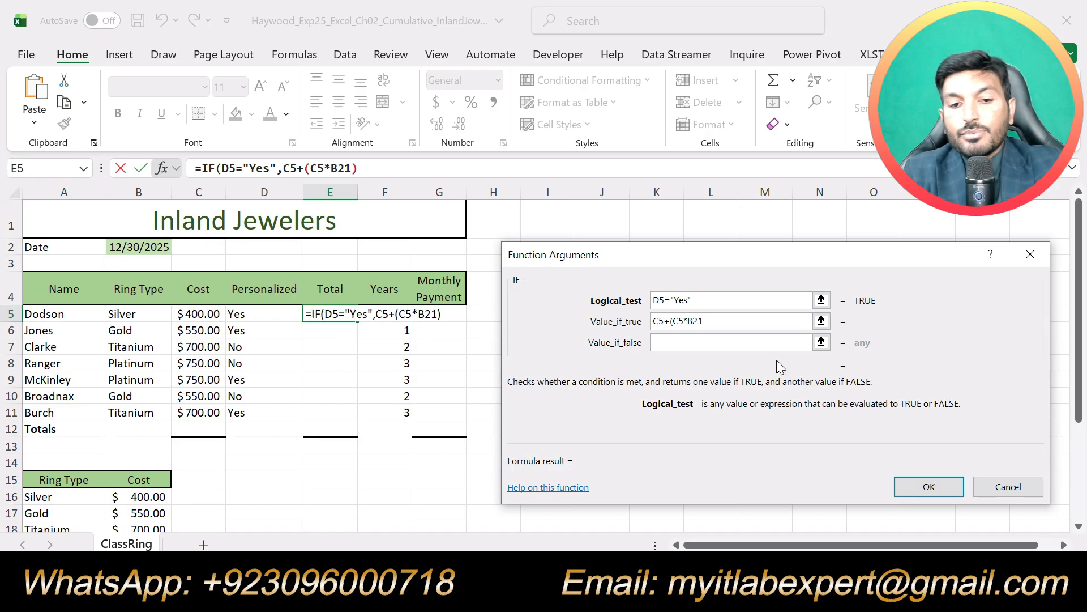
text($)
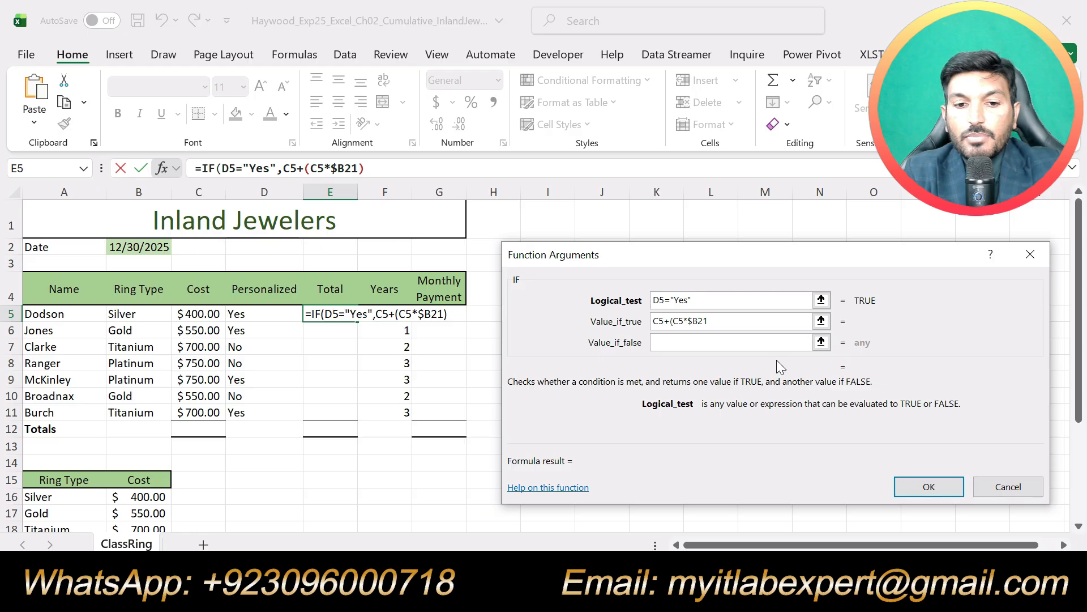
text($)
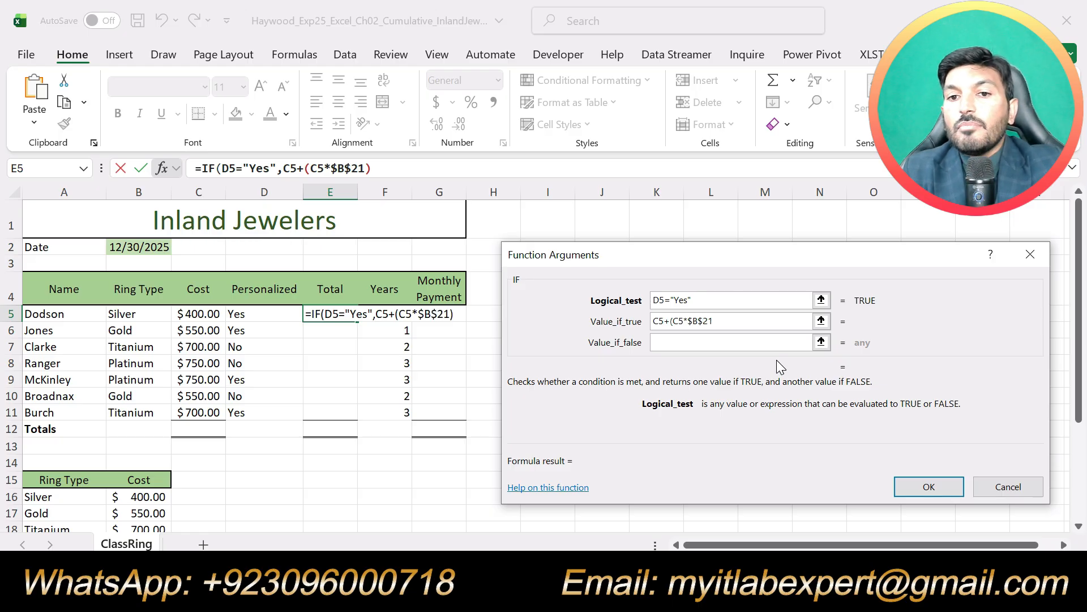
click(747, 325)
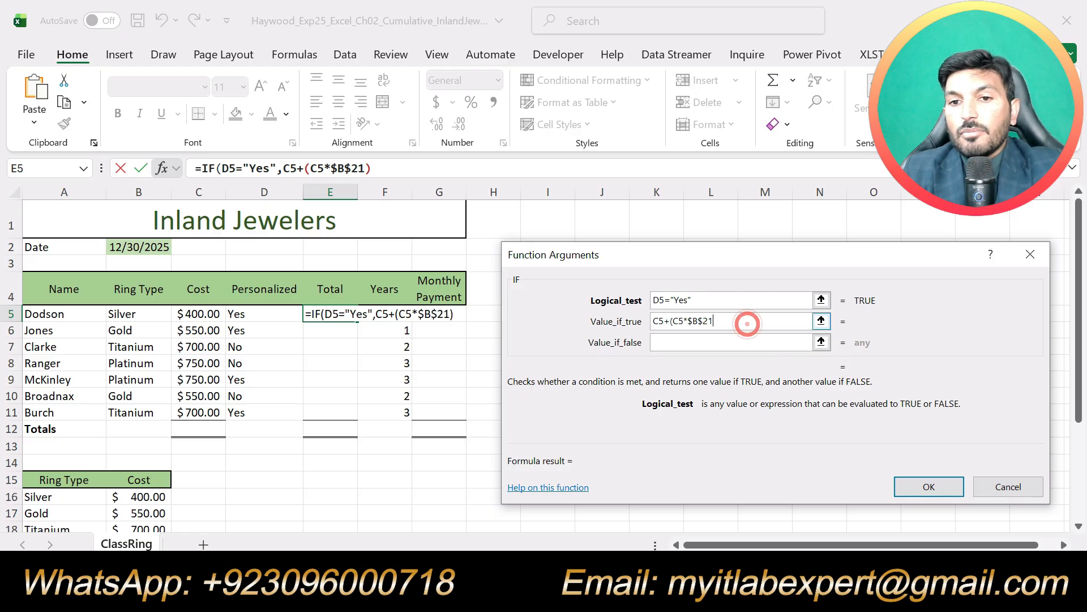
text())
key(Tab)
Step: Set the value-if-false argument to C5, review the surcharge calculation and insert the completed IF function in E5
click(716, 345)
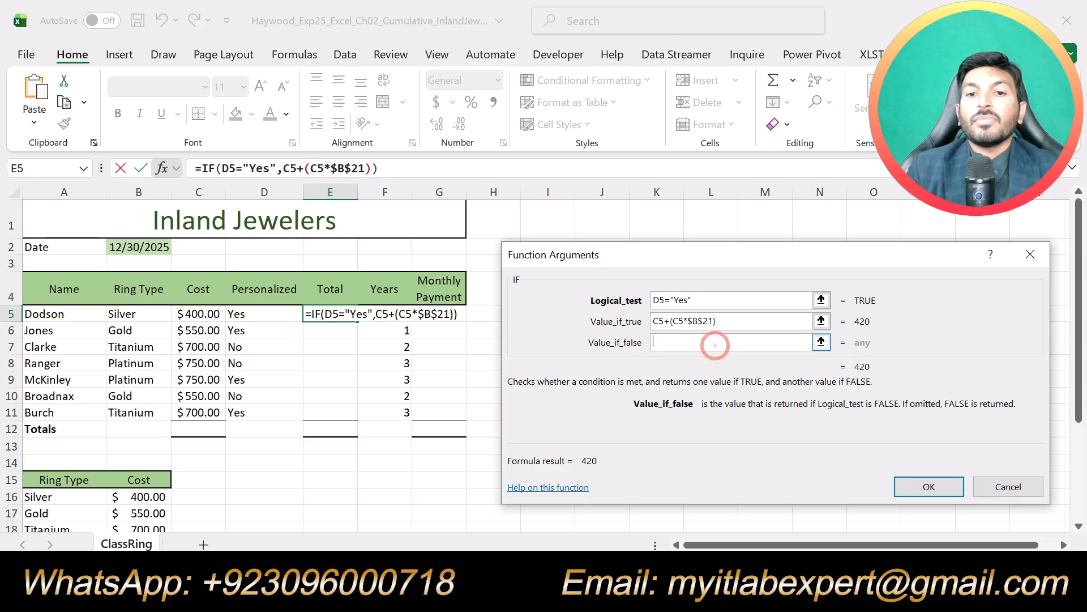
click(202, 313)
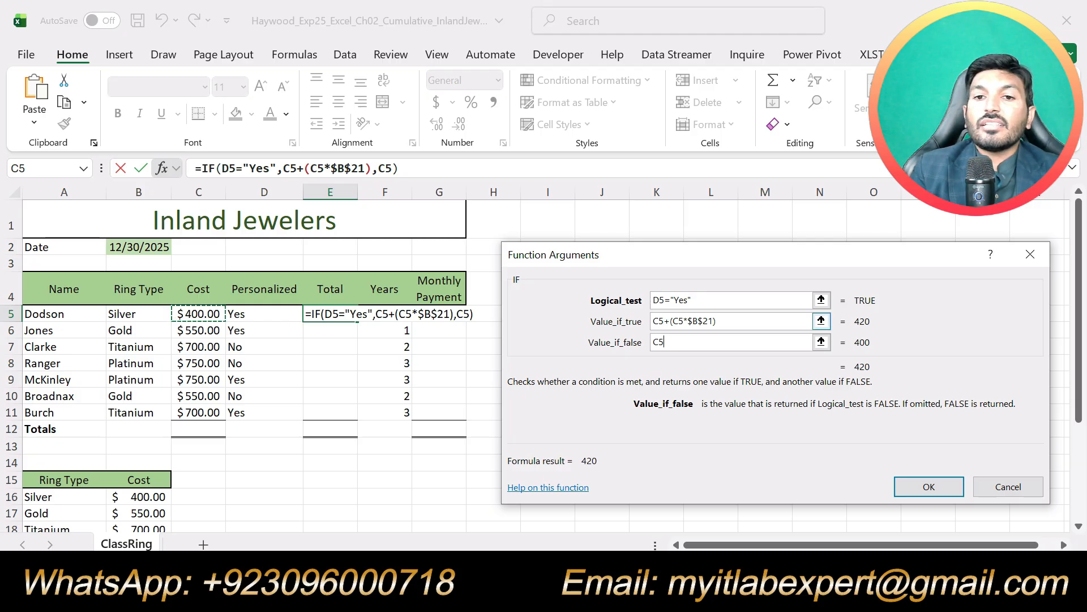
click(736, 320)
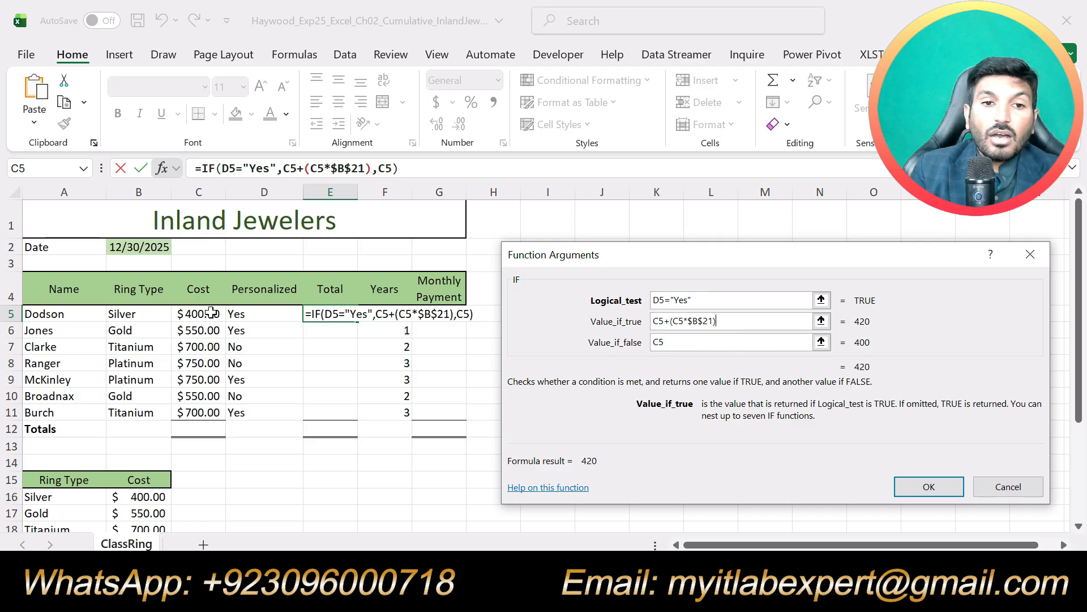
scroll(142, 453, down, 2)
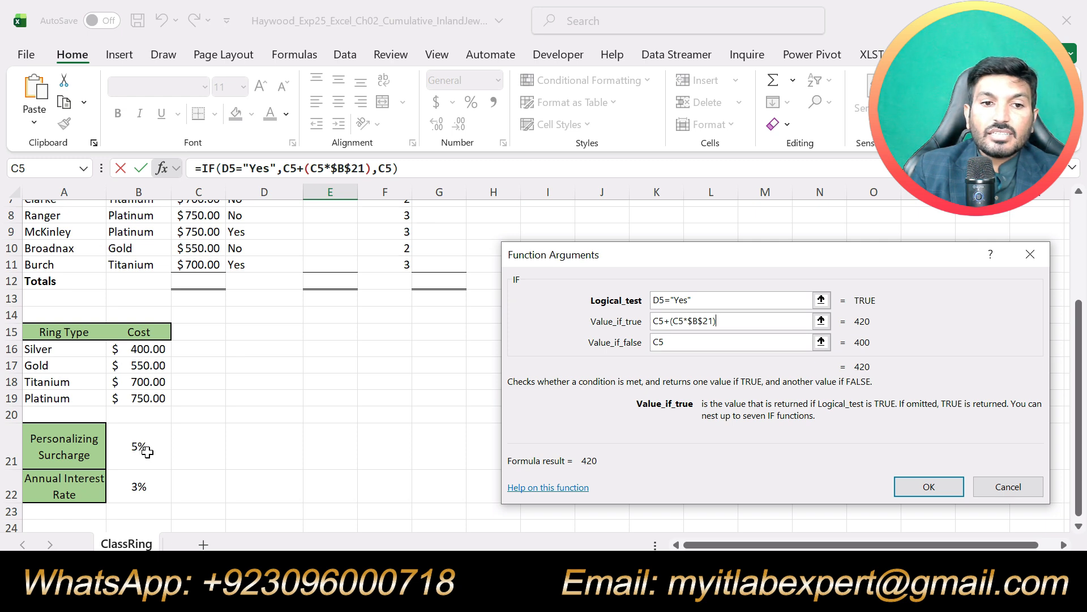
scroll(146, 451, up, 2)
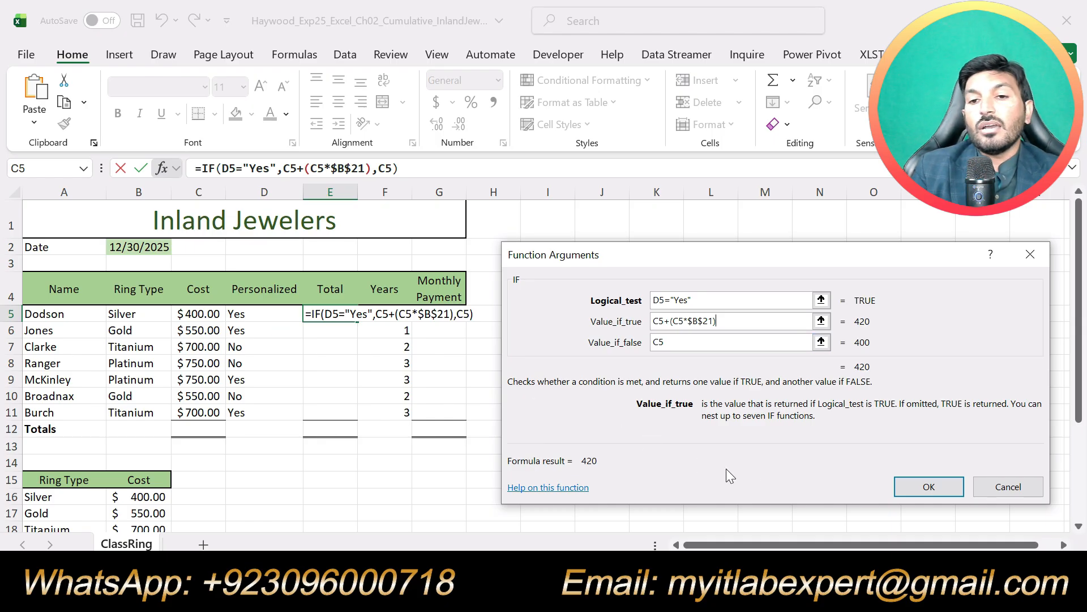
click(922, 487)
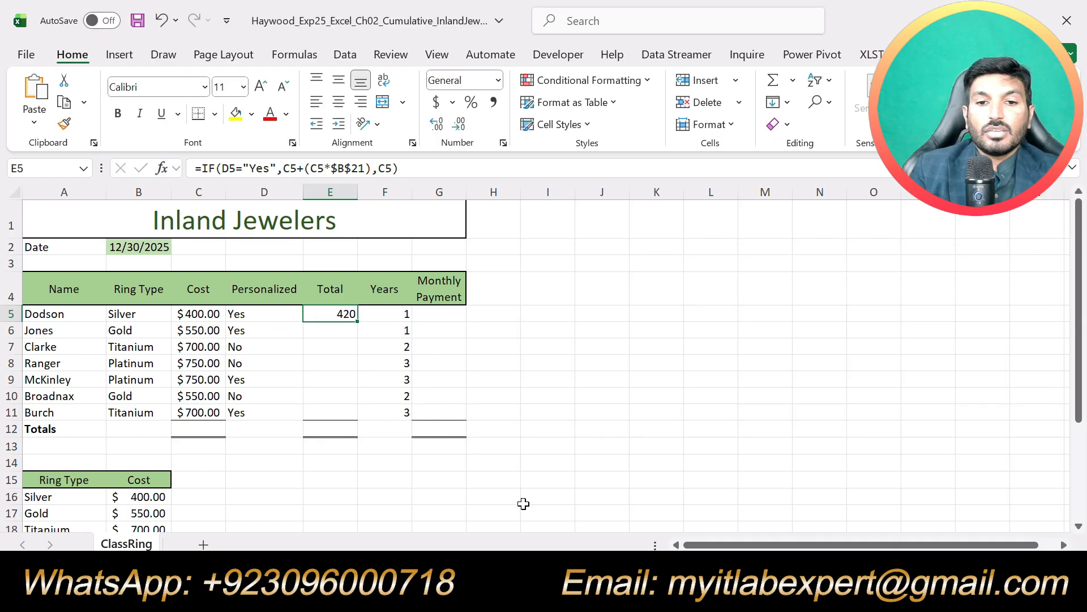
Step: Switch to Word, remove the highlight from instruction 7 and highlight fill instruction 8 in yellow
key(alt+Tab)
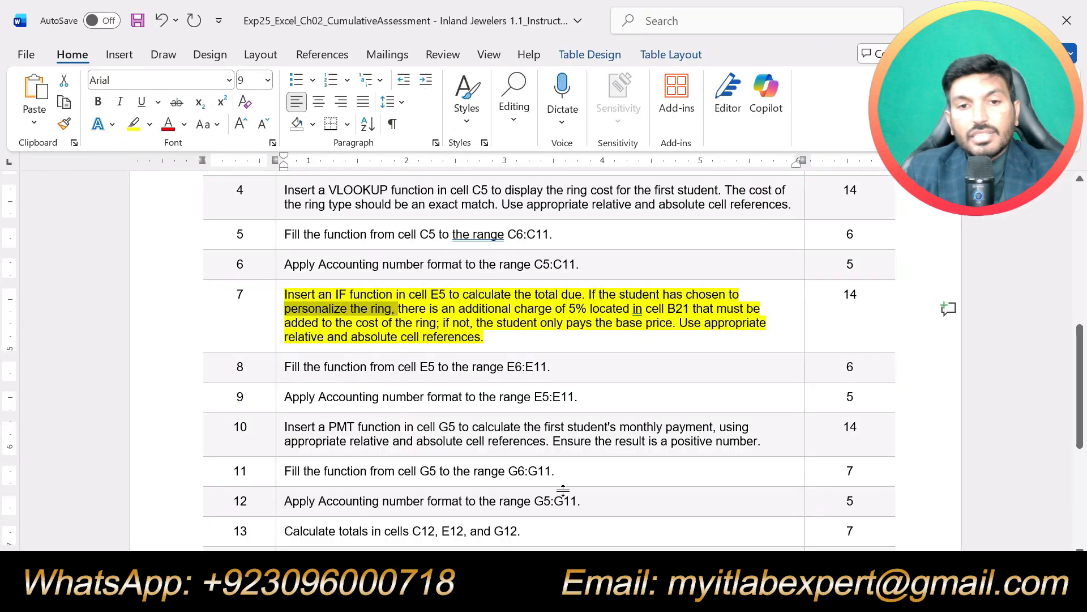
key(ctrl+z)
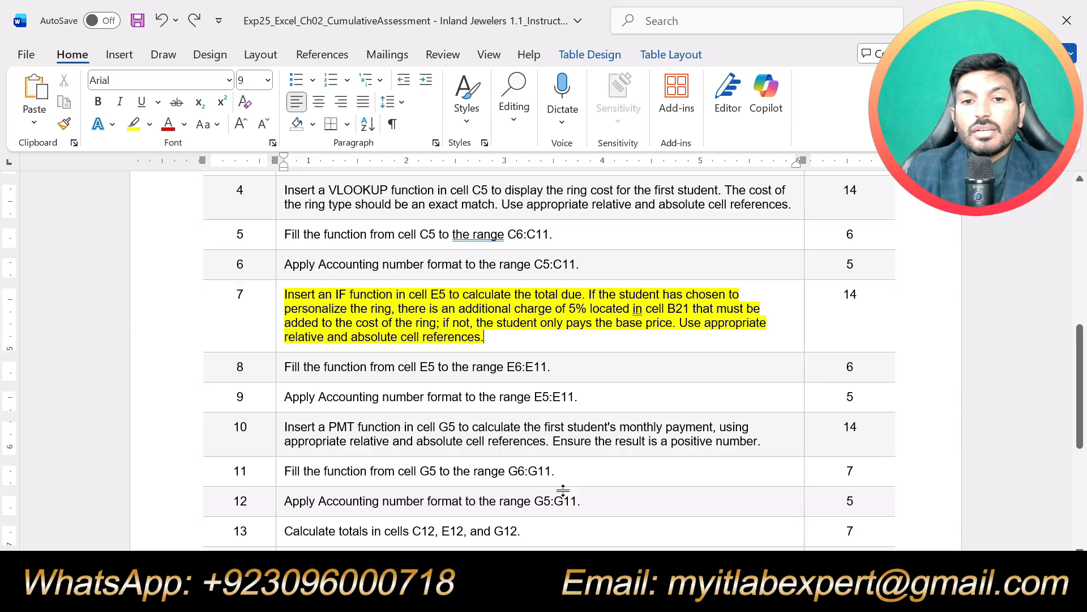
key(ctrl+shift+Up)
drag(552, 367, 284, 367)
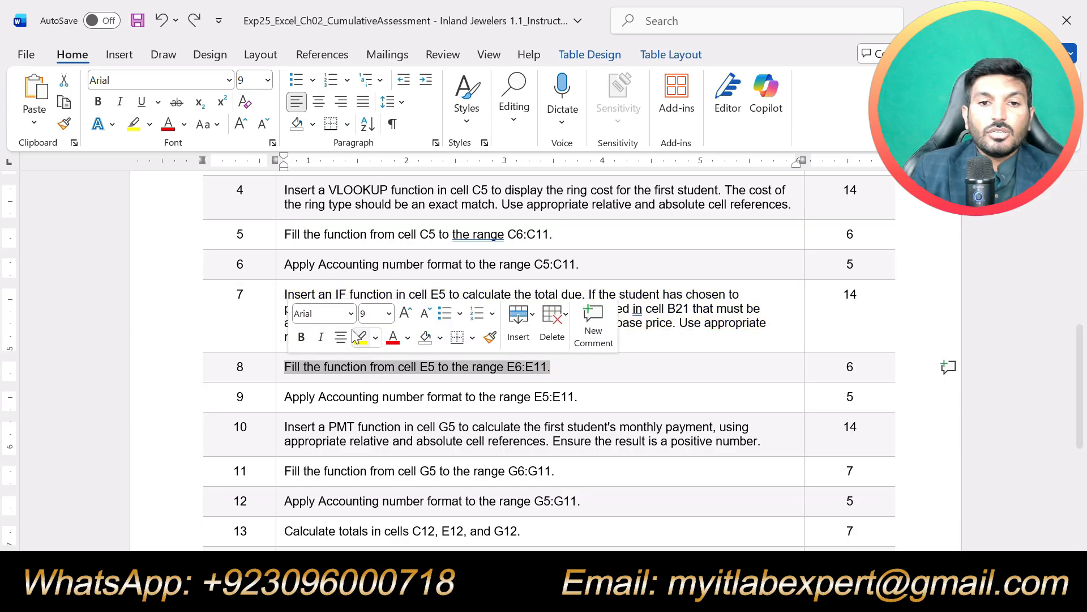
click(359, 337)
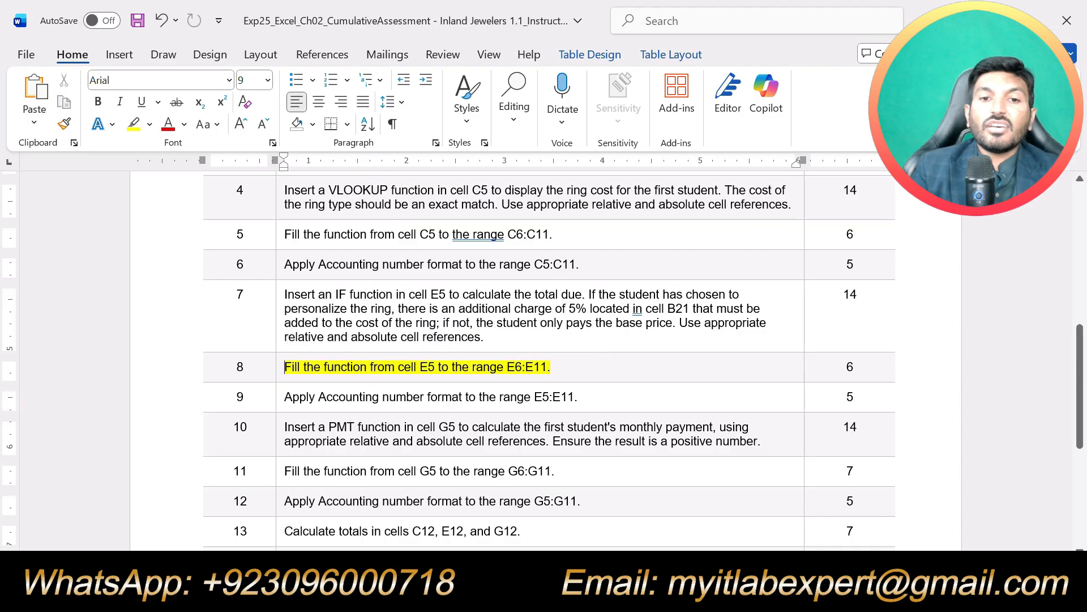
Step: Check the fill range in instruction 8, switch to Excel and fill the IF function from E5 down through E6:E11
drag(507, 367, 547, 367)
key(alt+Tab)
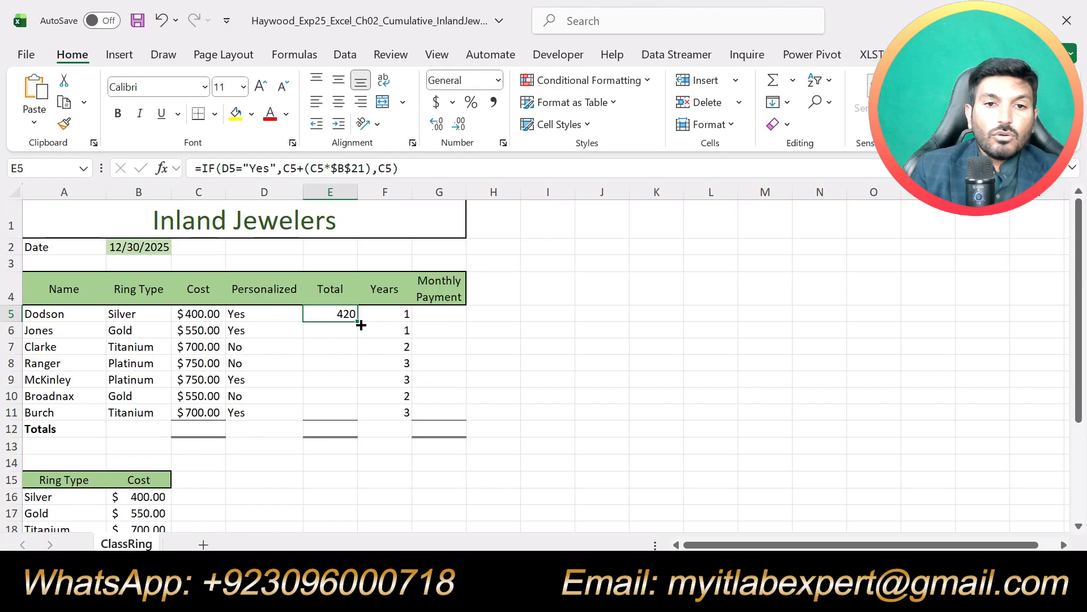
drag(360, 323, 347, 419)
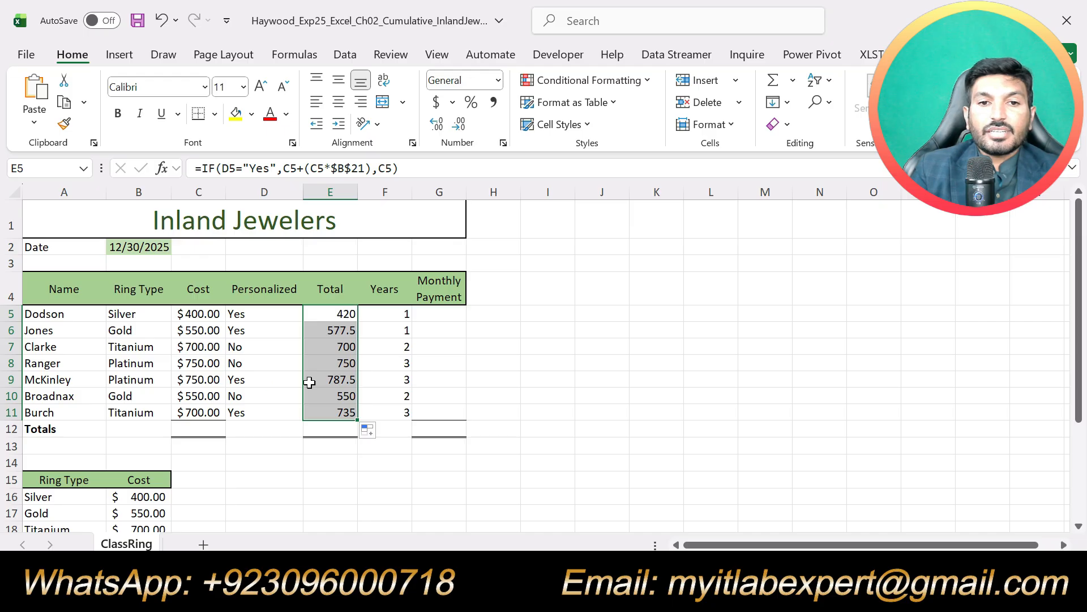
Step: Switch to Word, remove the highlight from instruction 8 and highlight number format instruction 9 in yellow
key(alt+Tab)
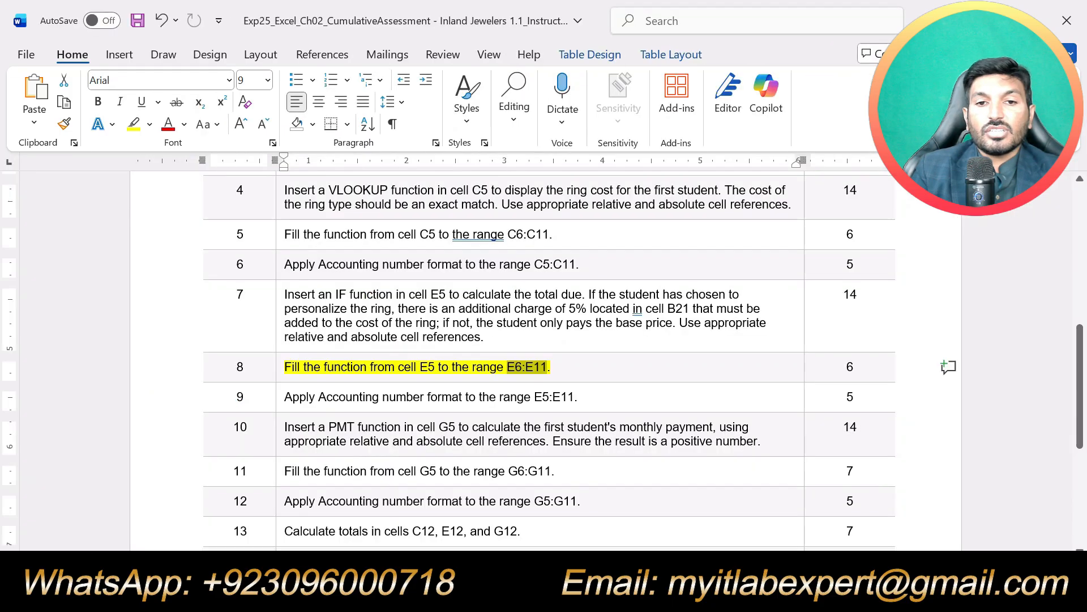
drag(583, 396, 284, 397)
click(371, 359)
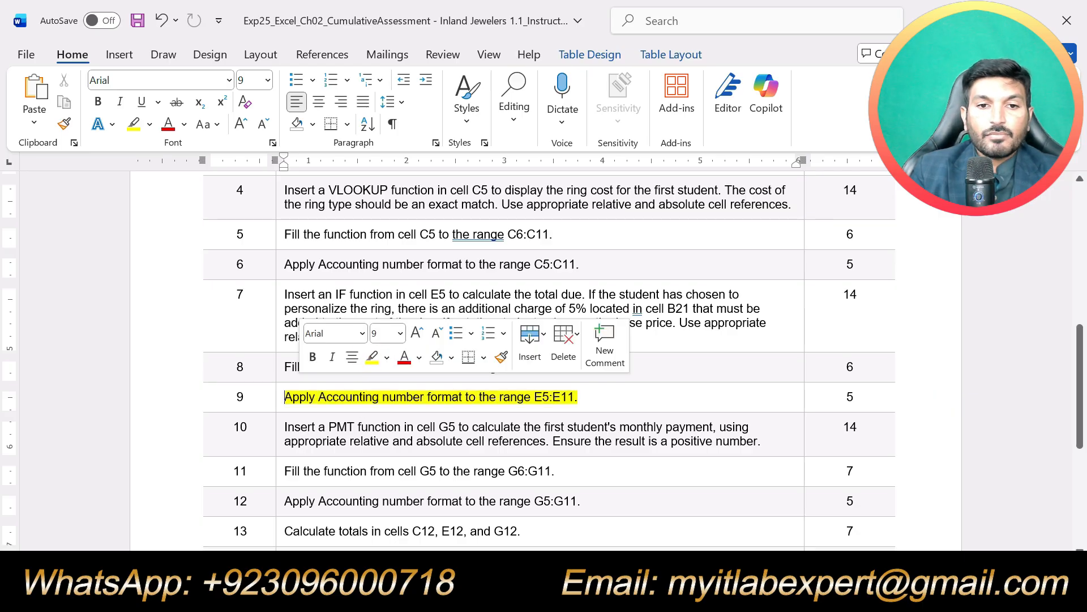
click(367, 415)
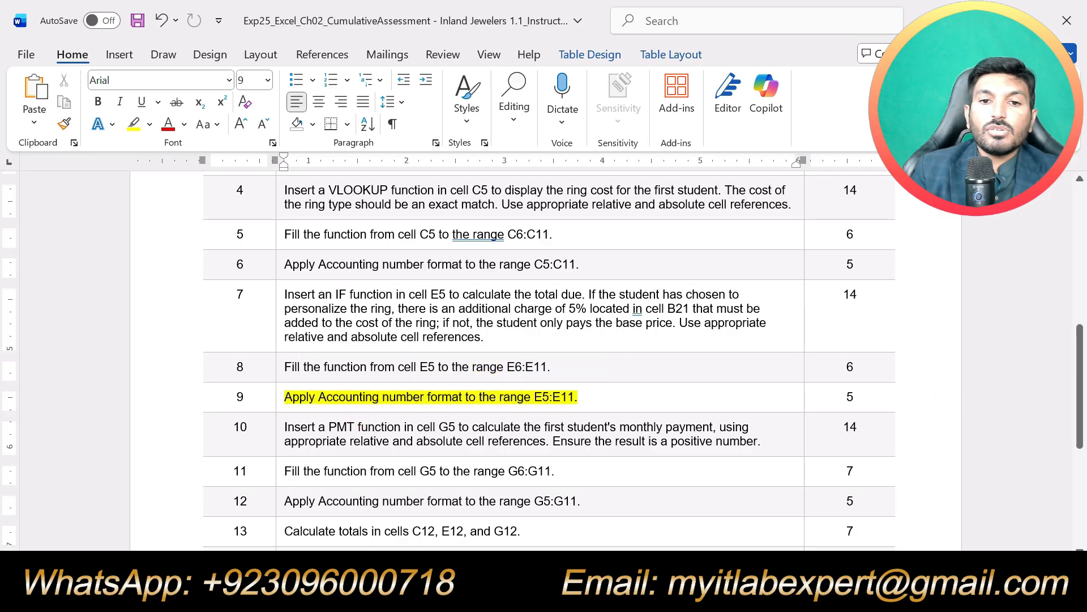
scroll(550, 362, down, 5)
scroll(549, 363, up, 3)
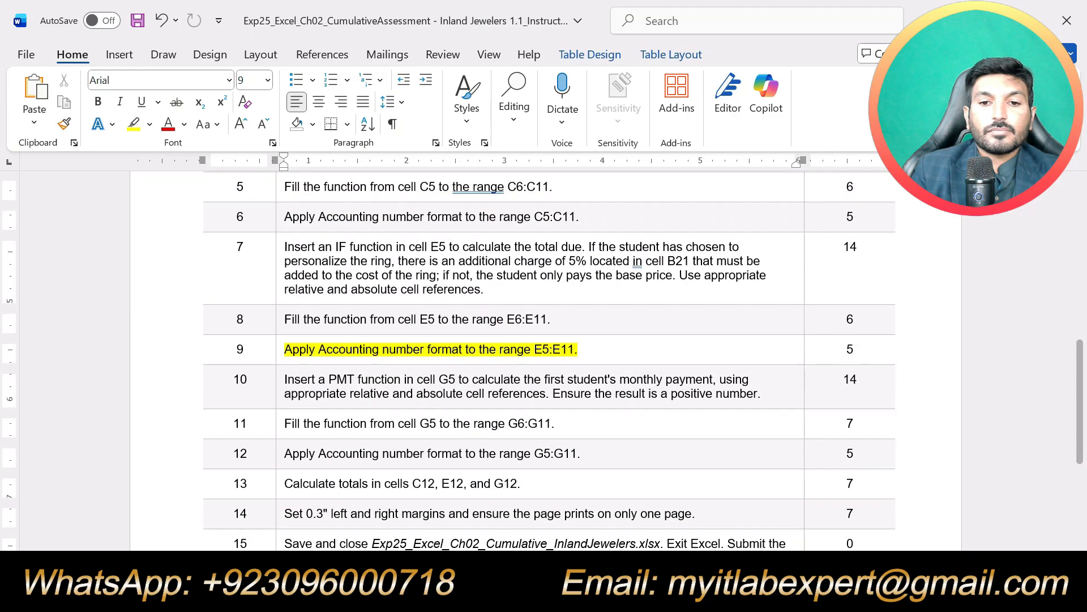
Step: Switch to Excel and apply the Accounting number format to the Total values in E5:E11
key(alt+Tab)
click(597, 363)
drag(333, 315, 340, 415)
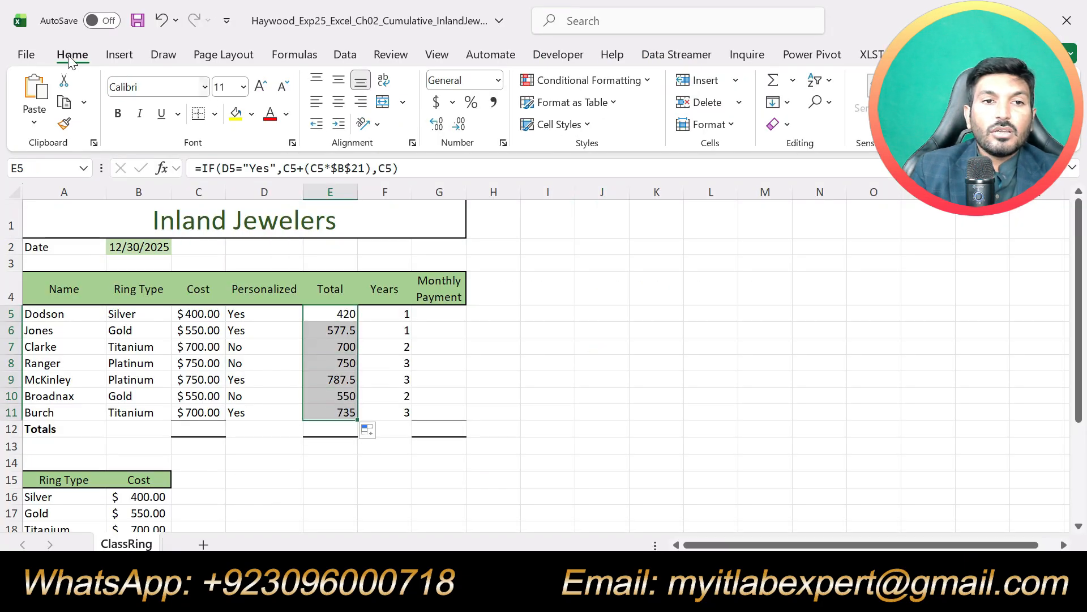
click(498, 84)
click(487, 229)
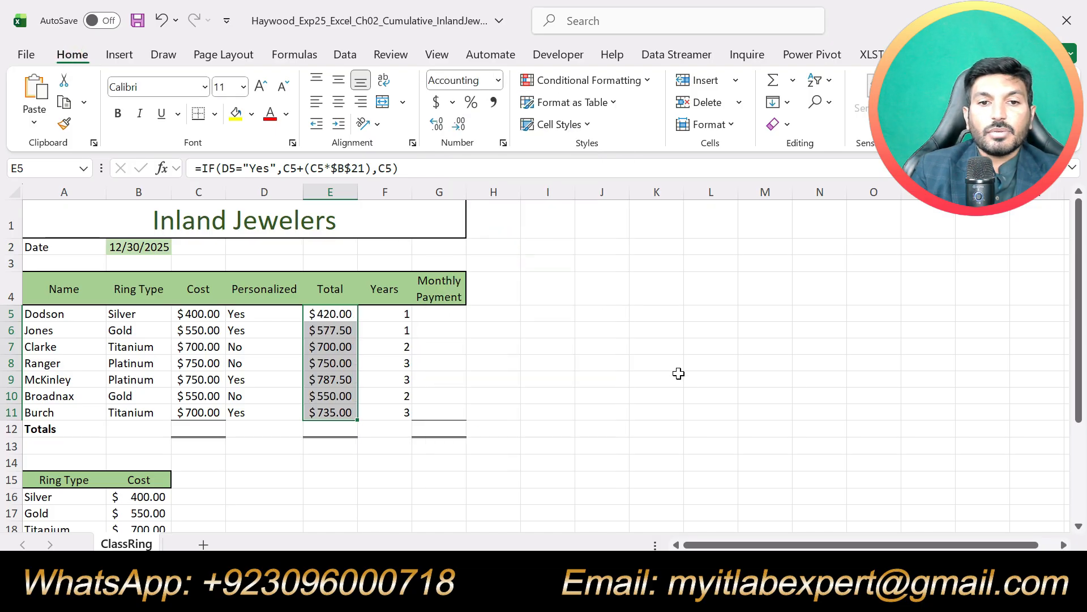
click(679, 374)
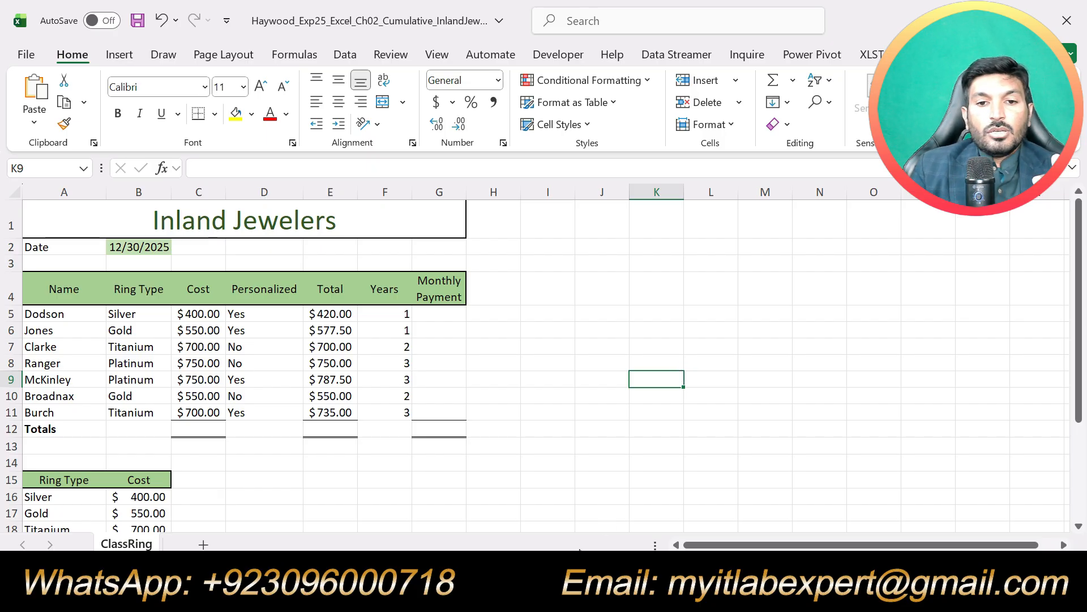
click(586, 596)
click(572, 596)
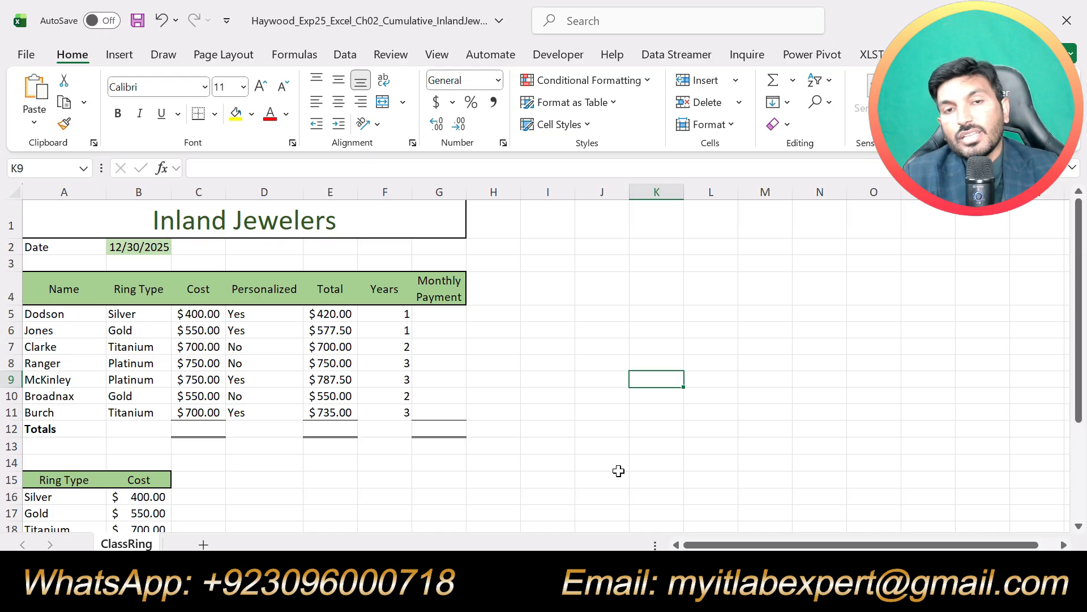
click(619, 471)
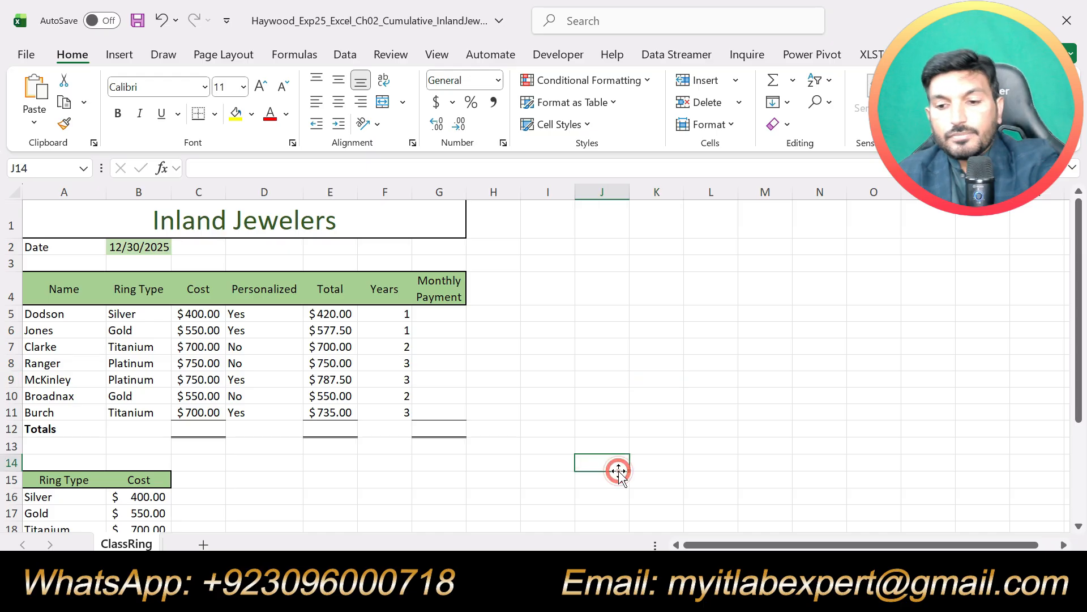